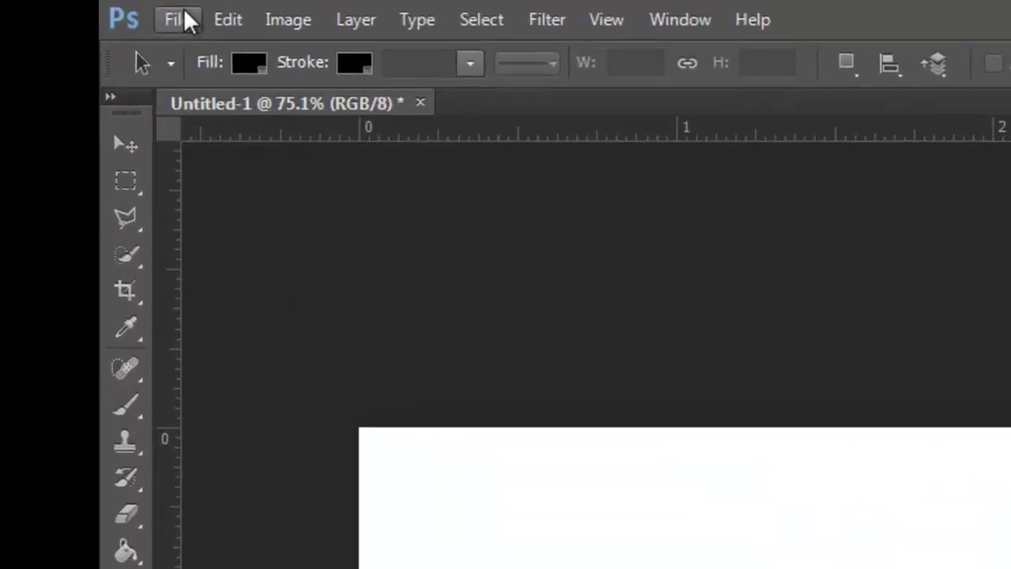
# Step: Open the yellow-hoodie portrait JPG from New folder (2)
pyautogui.click(188, 20)
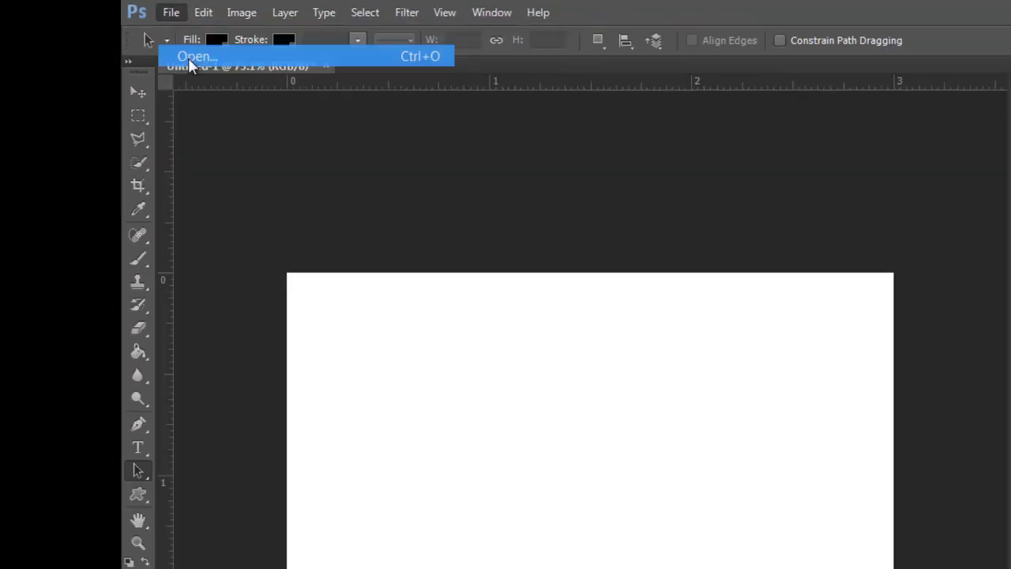
pyautogui.click(207, 89)
pyautogui.click(472, 176)
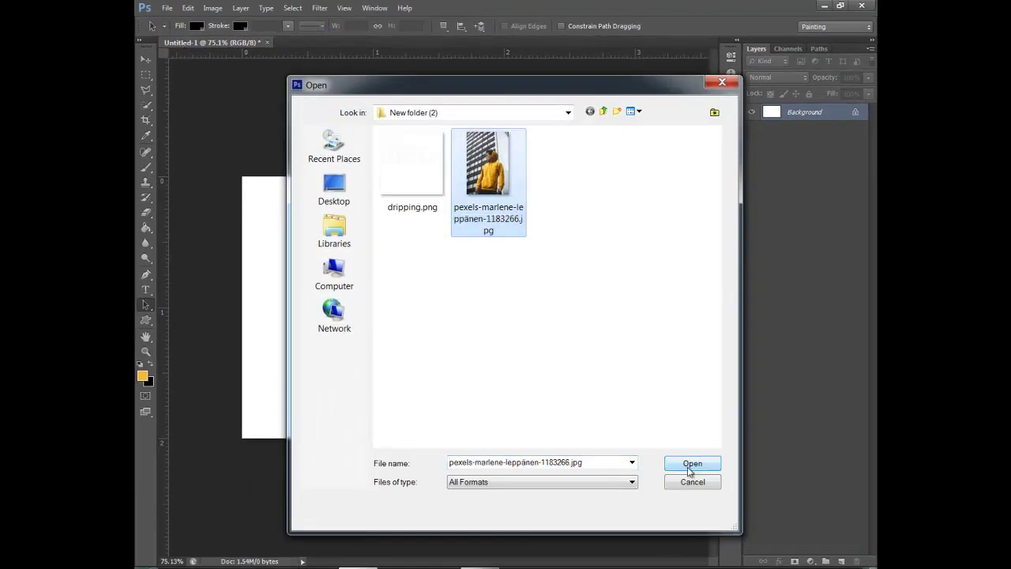
pyautogui.click(691, 465)
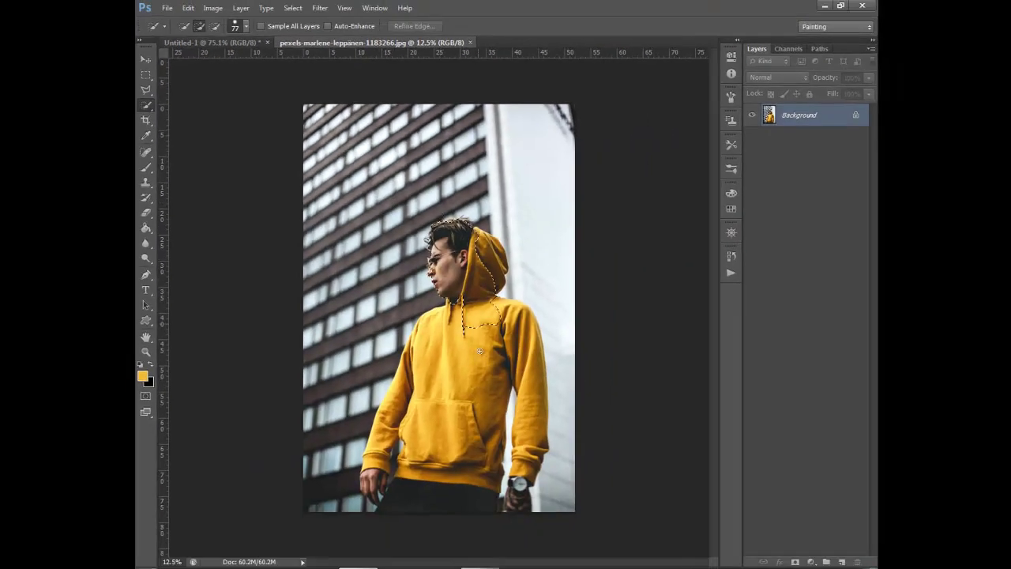
# Step: Quick-select the man's head, hood and sweatshirt, zooming in to check the edges
pyautogui.moveTo(480, 351); pyautogui.dragTo(545, 459)
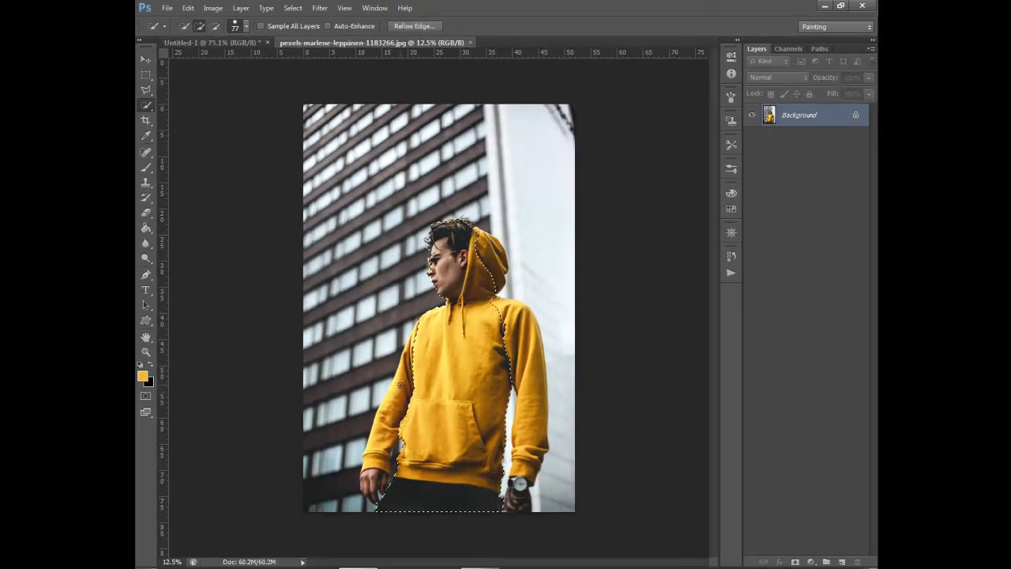
pyautogui.scroll(3, 455, 206)
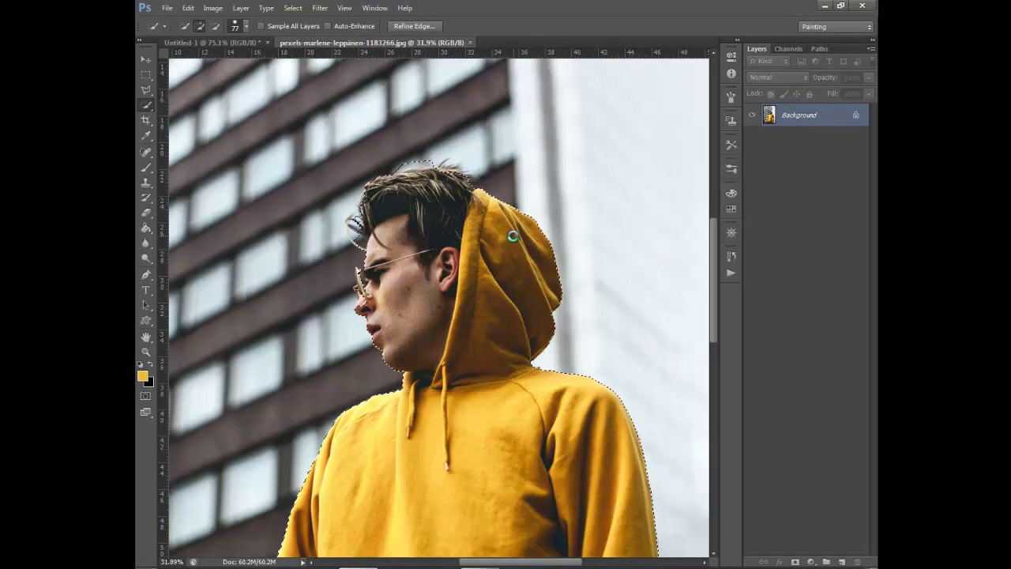
pyautogui.scroll(2, 360, 269)
pyautogui.scroll(1, 359, 268)
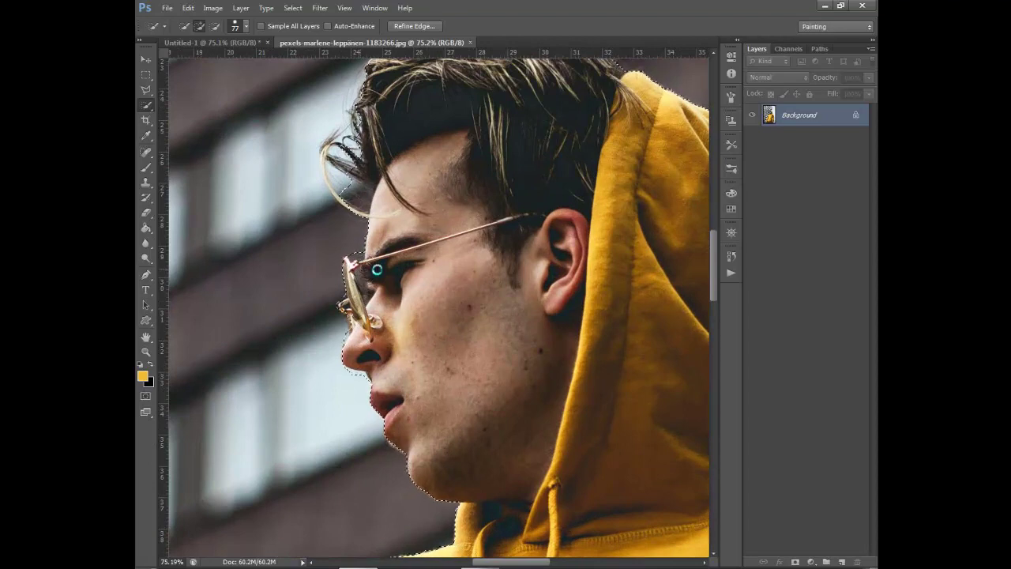
pyautogui.scroll(-2, 359, 261)
pyautogui.scroll(-2, 411, 205)
pyautogui.scroll(-1, 418, 316)
pyautogui.scroll(3, 419, 437)
pyautogui.scroll(-3, 420, 437)
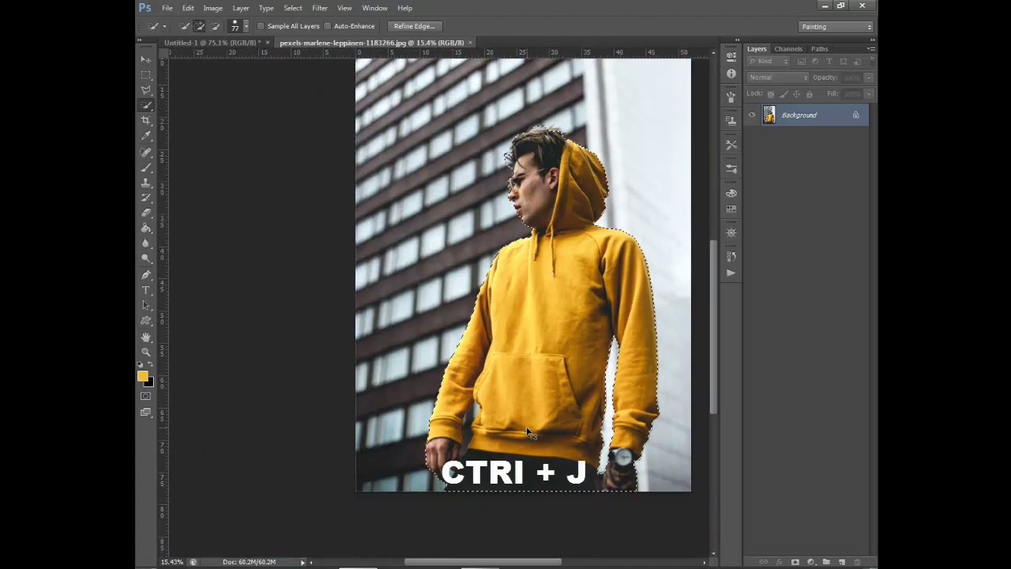
# Step: Copy the selected man onto Layer 1 and hide the Background layer
pyautogui.hotkey('ctrl', 'j')
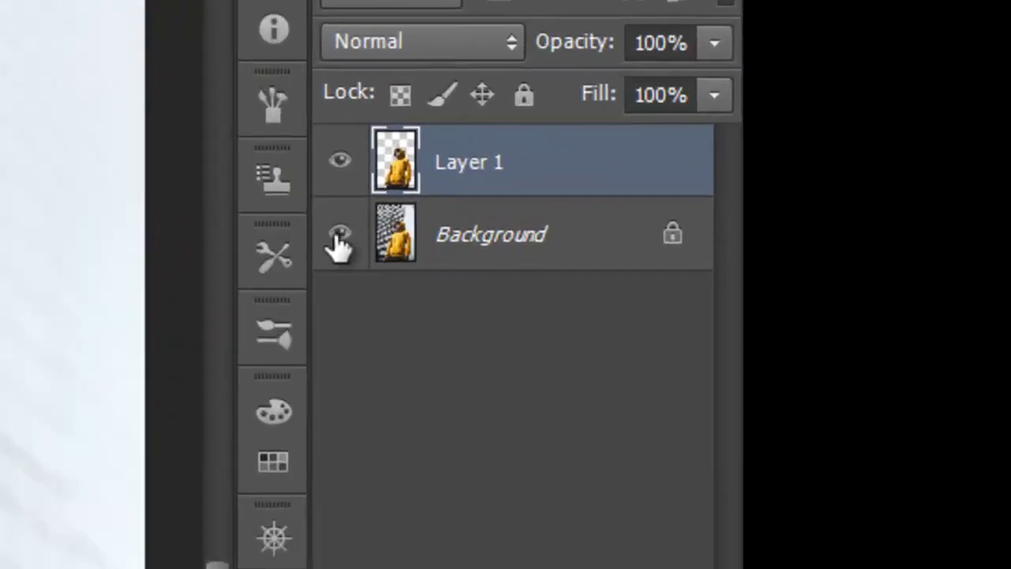
pyautogui.click(340, 233)
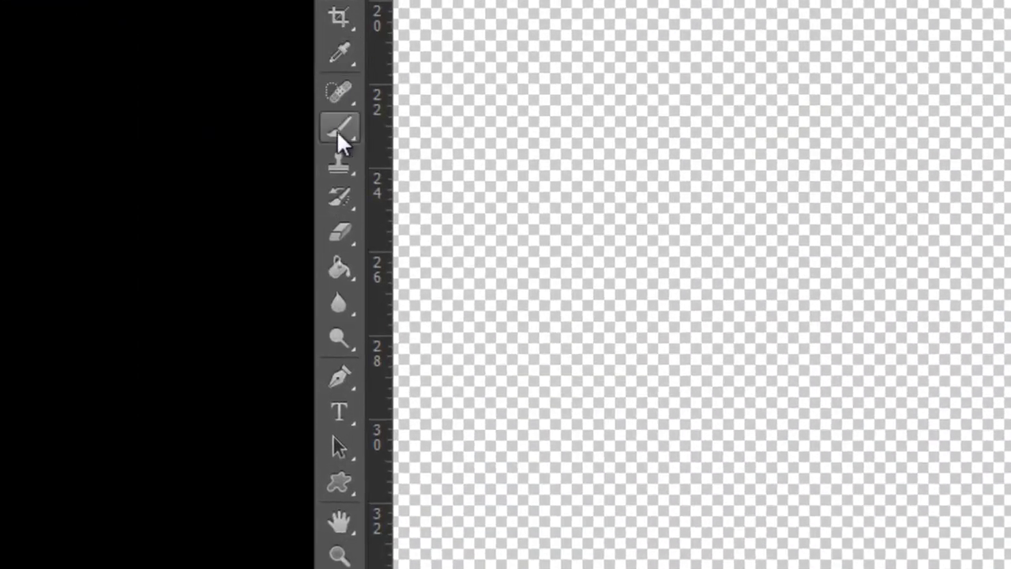
pyautogui.click(297, 228)
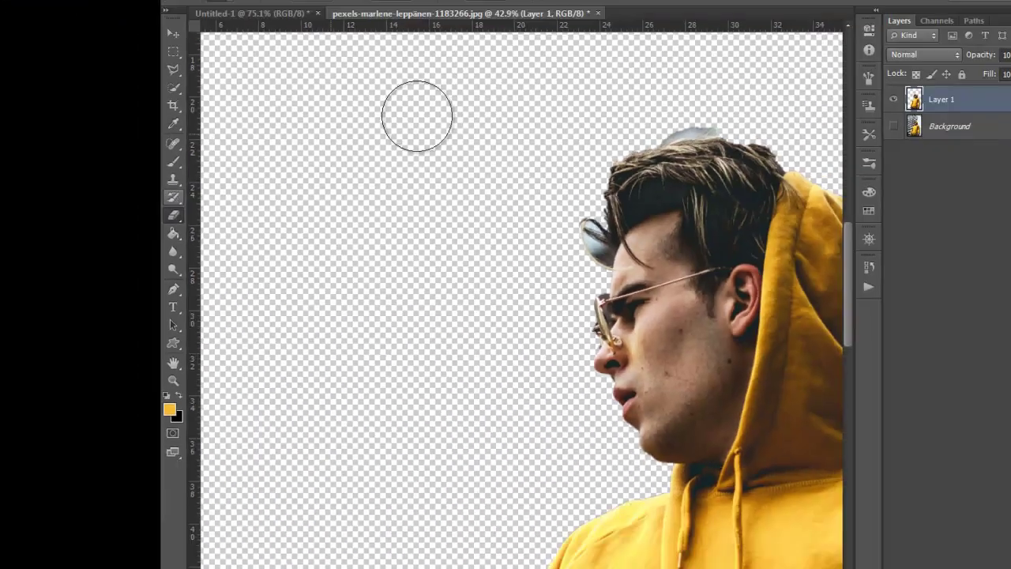
# Step: Erase the leftover sky inside the lower and upper hair loops
pyautogui.scroll(5, 501, 193)
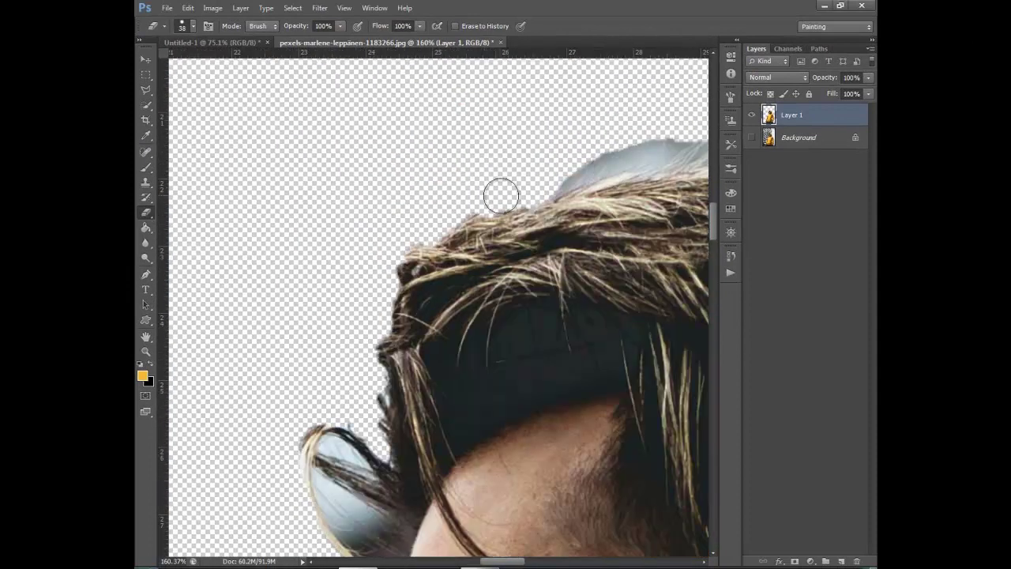
pyautogui.scroll(-3, 671, 161)
pyautogui.scroll(4, 576, 346)
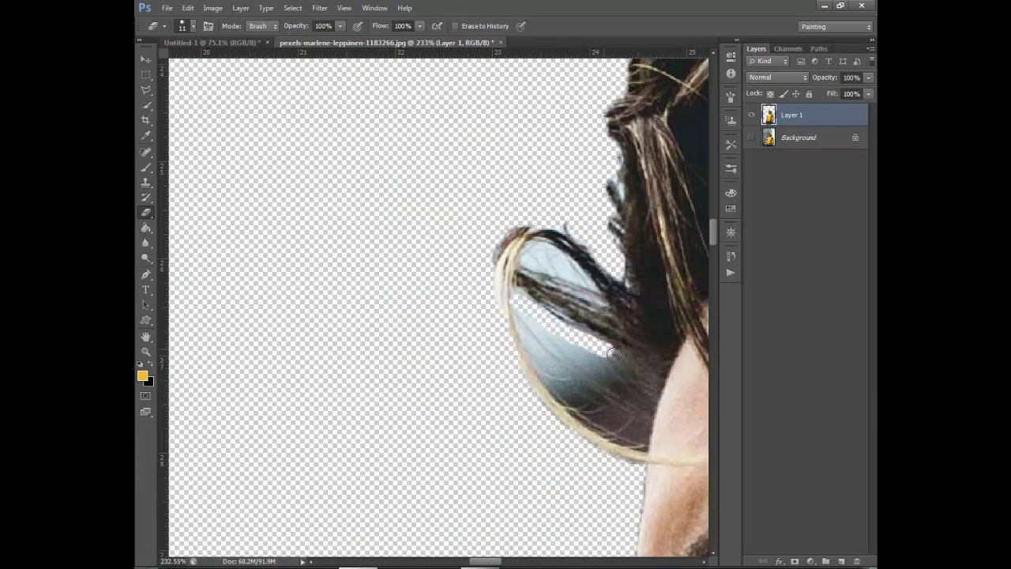
pyautogui.moveTo(614, 369)
pyautogui.mouseDown()
pyautogui.moveTo(551, 356)
pyautogui.moveTo(585, 405)
pyautogui.mouseUp()
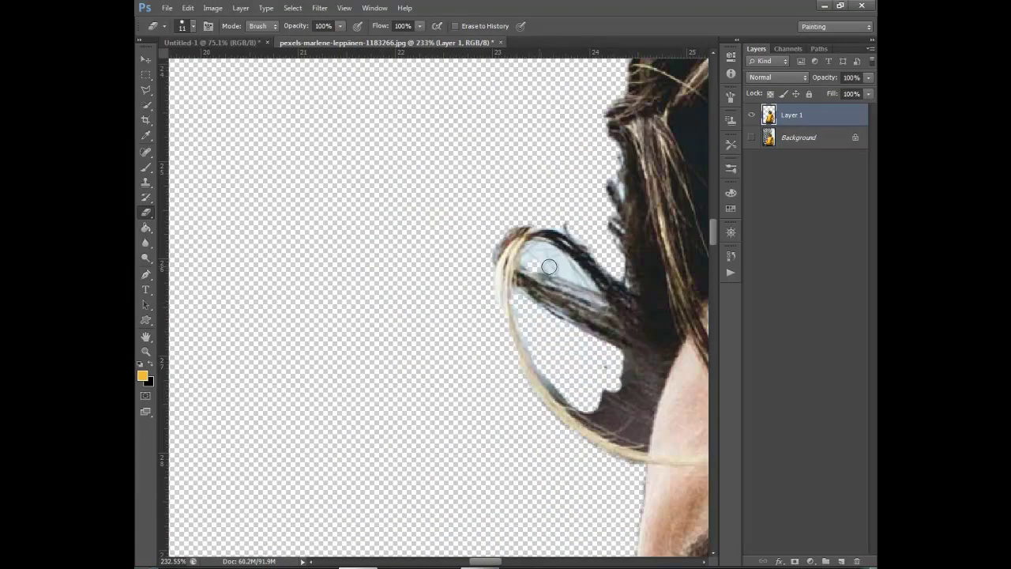
pyautogui.moveTo(554, 254); pyautogui.dragTo(575, 234)
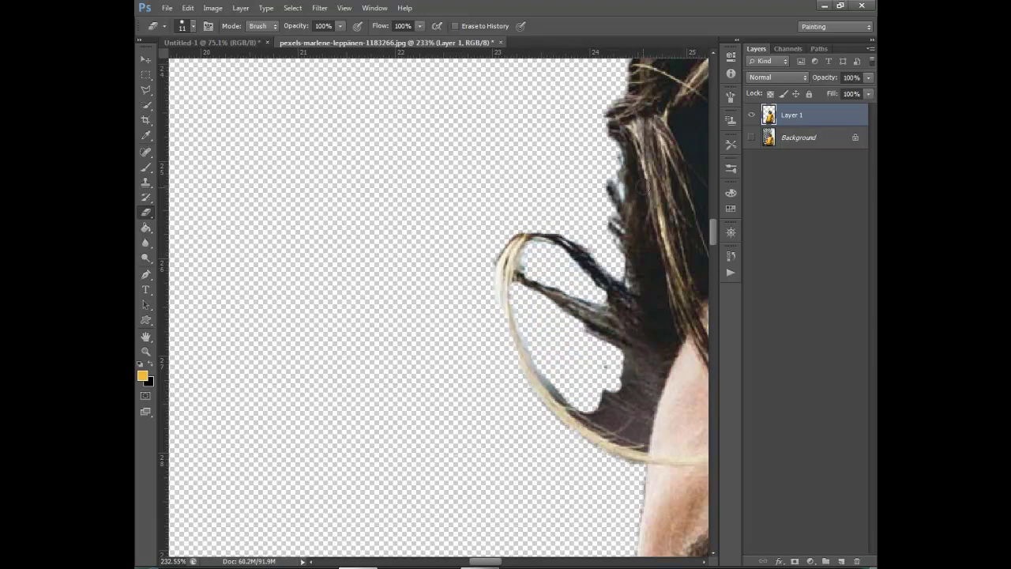
pyautogui.scroll(-2, 643, 185)
pyautogui.scroll(-3, 566, 402)
pyautogui.scroll(2, 456, 340)
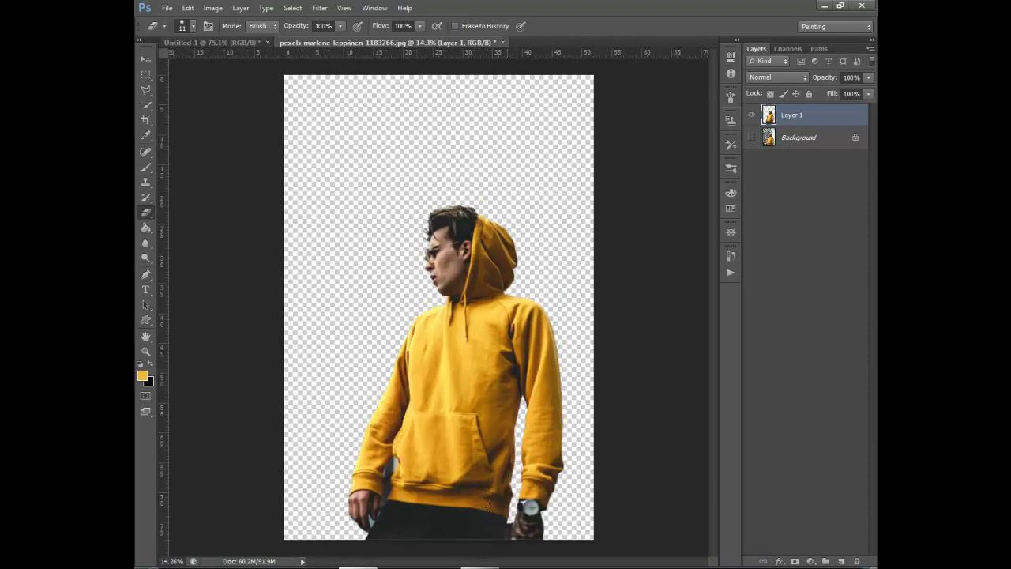
pyautogui.scroll(2, 456, 339)
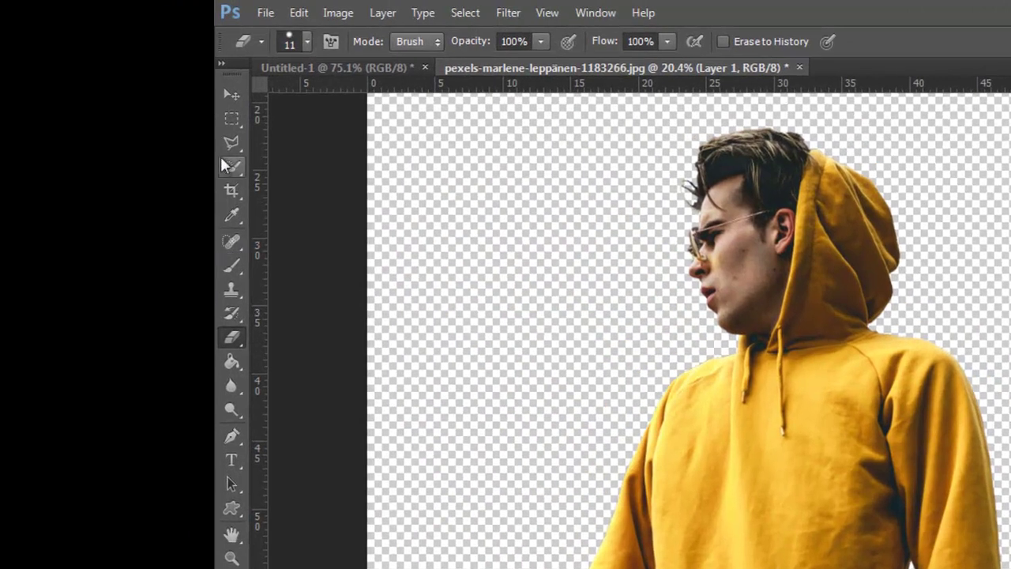
# Step: Delete the background gap between the arm and the body with a polygonal lasso
pyautogui.click(229, 144)
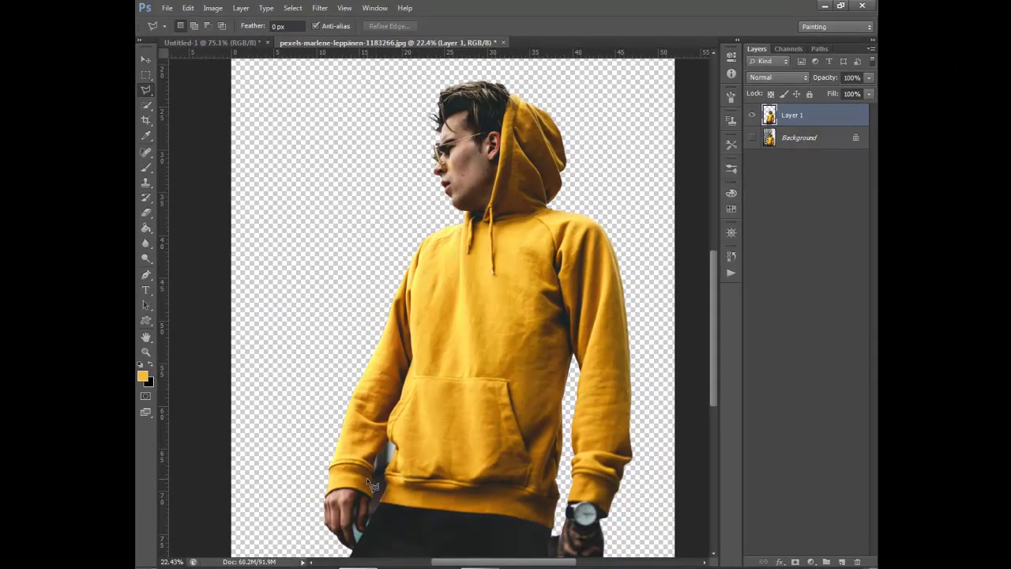
pyautogui.scroll(2, 366, 479)
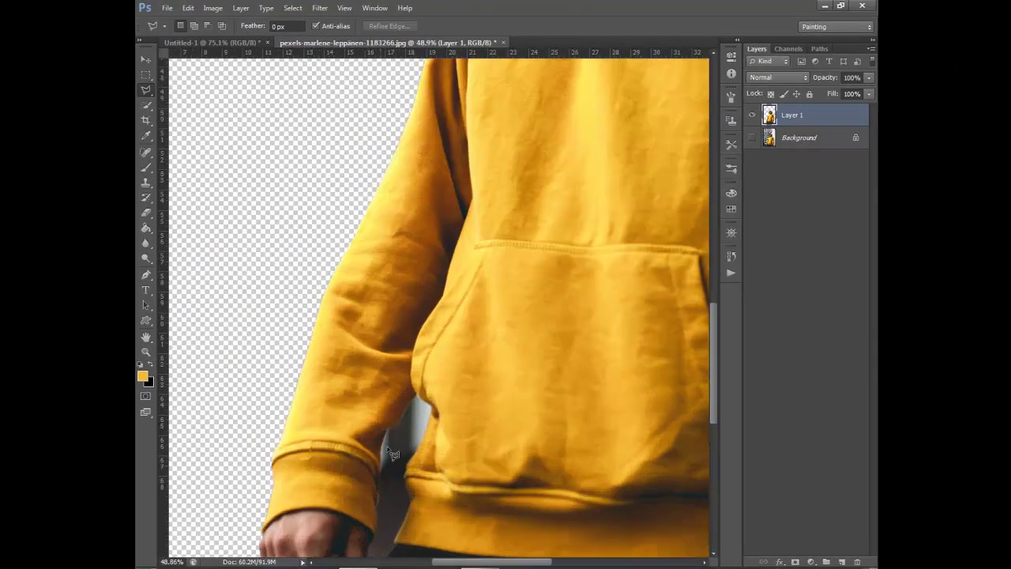
pyautogui.scroll(2, 421, 390)
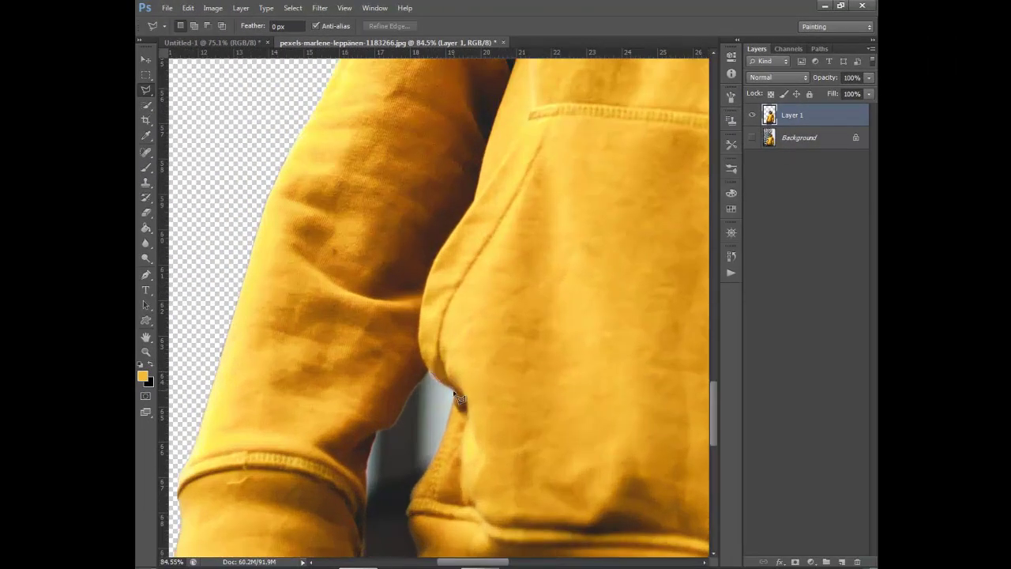
pyautogui.click(419, 449)
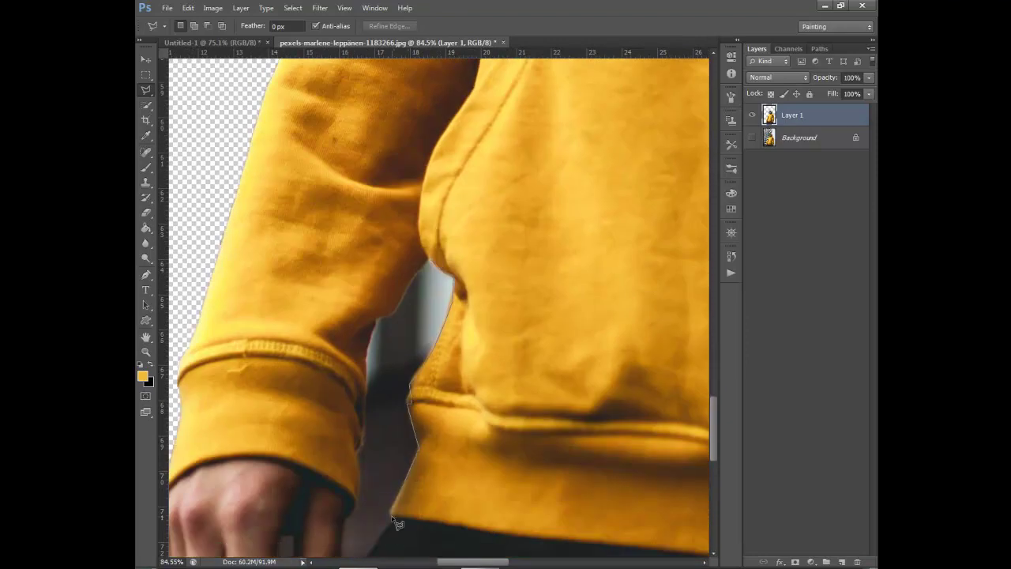
pyautogui.click(393, 514)
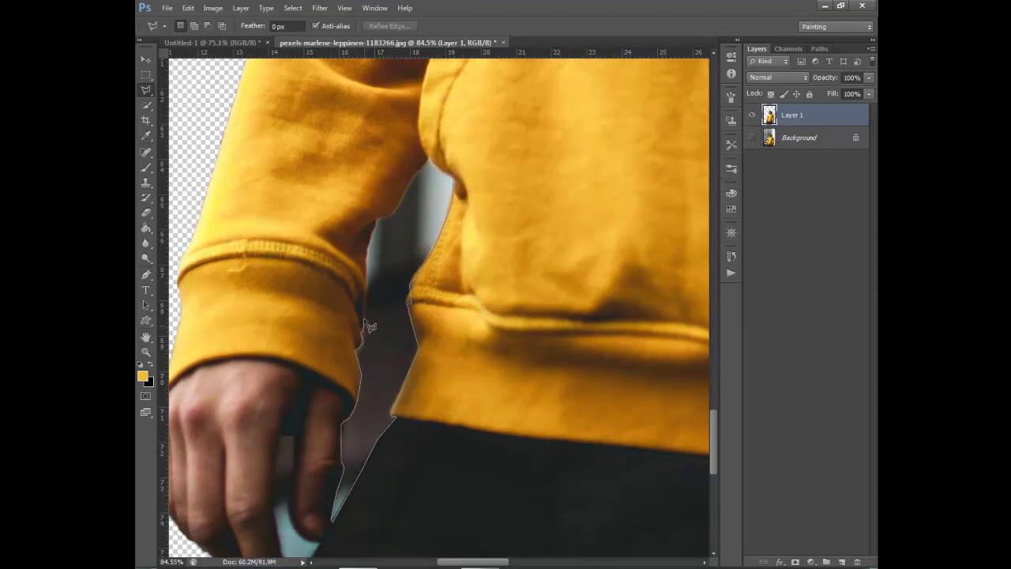
pyautogui.click(433, 164)
pyautogui.press('Delete')
# Step: Delete the background showing between the fingers
pyautogui.scroll(4, 290, 474)
pyautogui.click(290, 443)
pyautogui.click(316, 443)
pyautogui.click(312, 477)
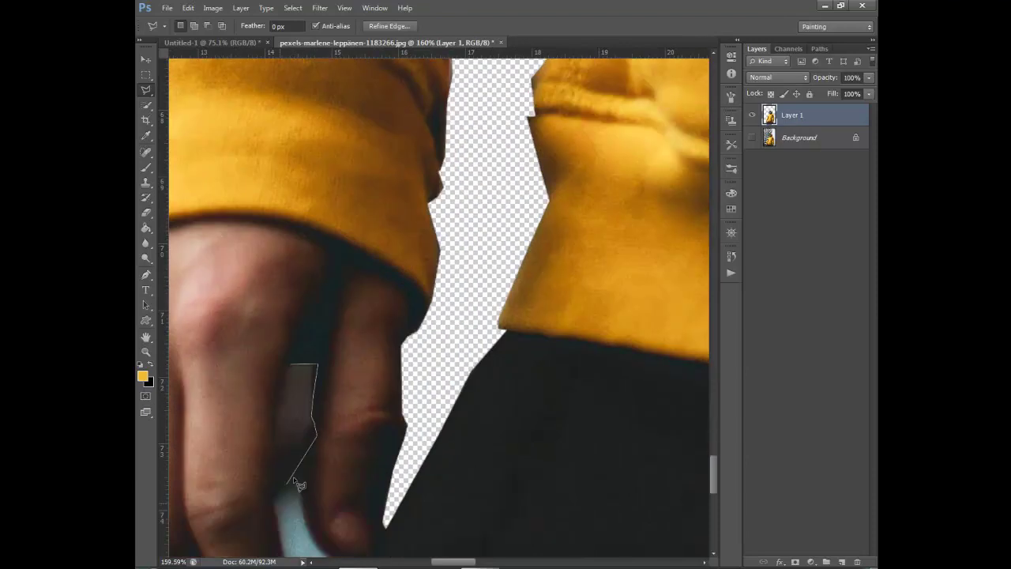
pyautogui.click(305, 523)
pyautogui.click(359, 552)
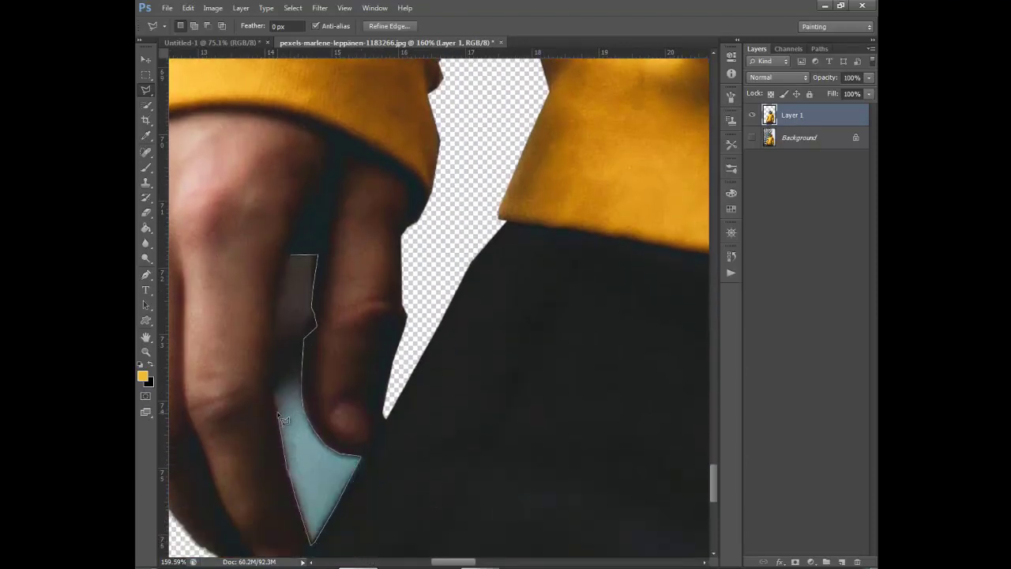
pyautogui.click(300, 259)
pyautogui.press('Delete')
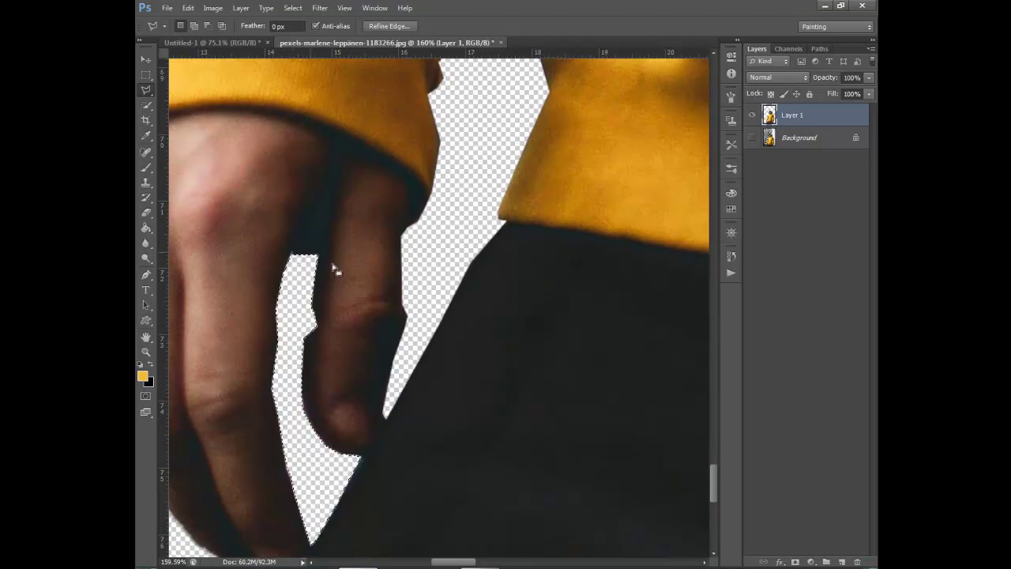
# Step: Delete the leftover background beside the wristwatch
pyautogui.scroll(-5, 334, 269)
pyautogui.scroll(3, 567, 365)
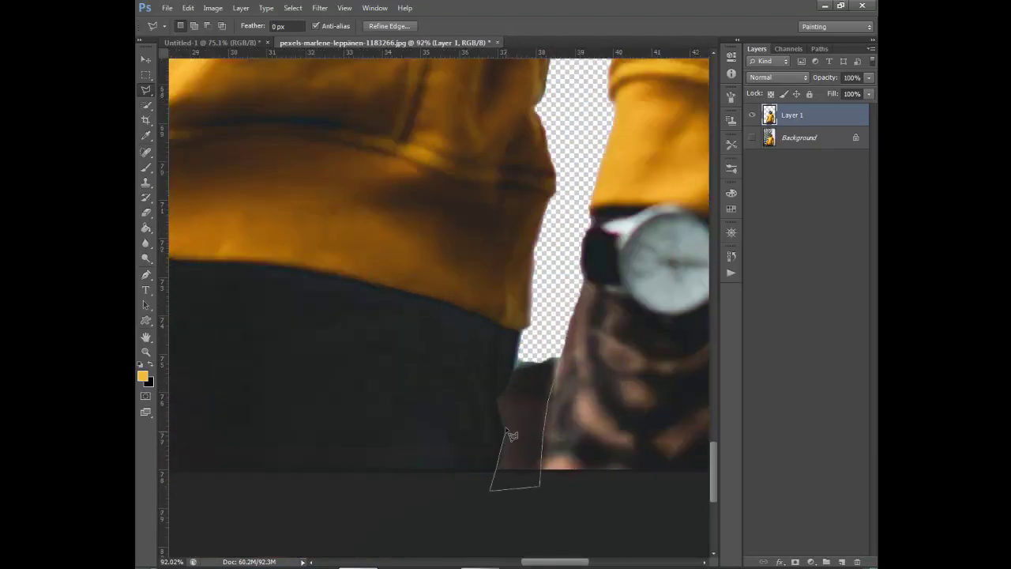
pyautogui.press('Delete')
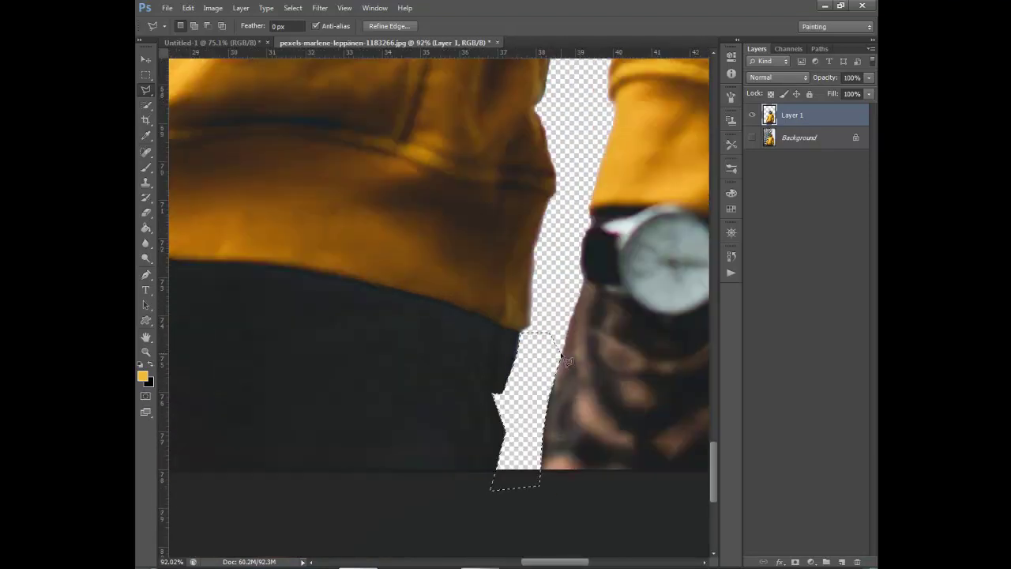
pyautogui.scroll(-5, 542, 384)
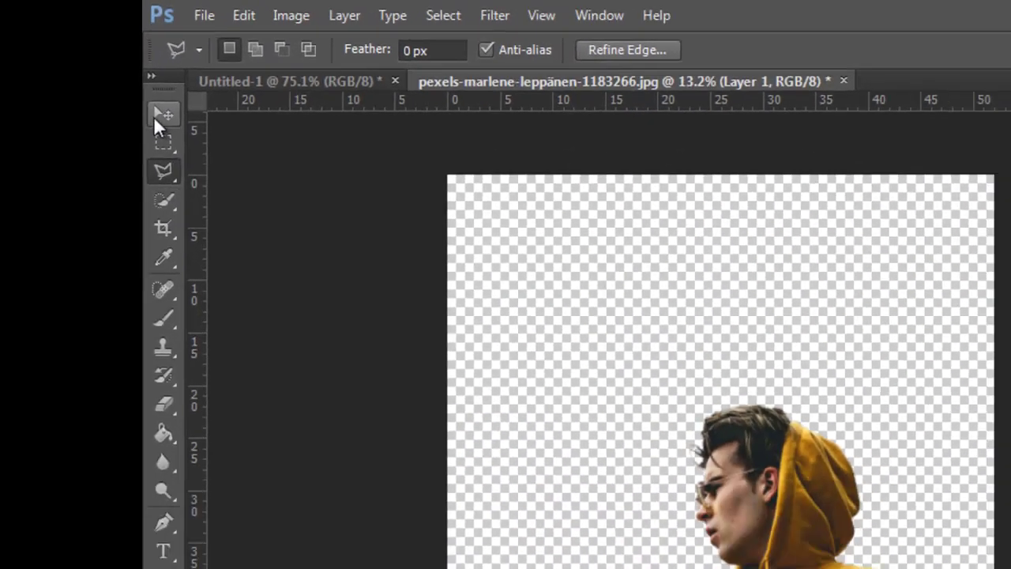
# Step: Drag the cut-out man from his document into the white Untitled-1 canvas
pyautogui.click(161, 116)
pyautogui.click(212, 43)
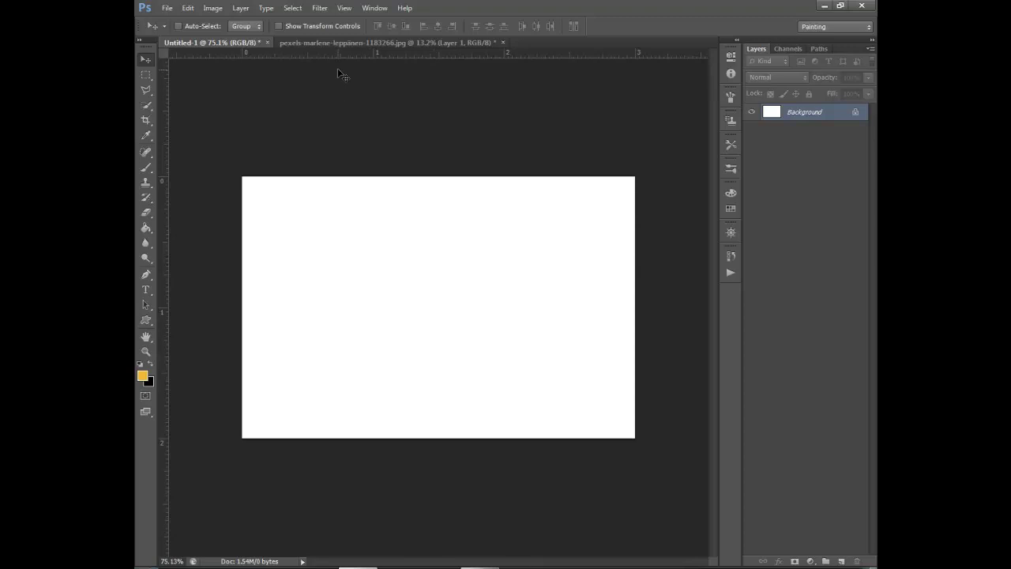
pyautogui.click(349, 45)
pyautogui.moveTo(385, 202)
pyautogui.mouseDown()
pyautogui.moveTo(213, 59)
pyautogui.moveTo(399, 246)
pyautogui.mouseUp()
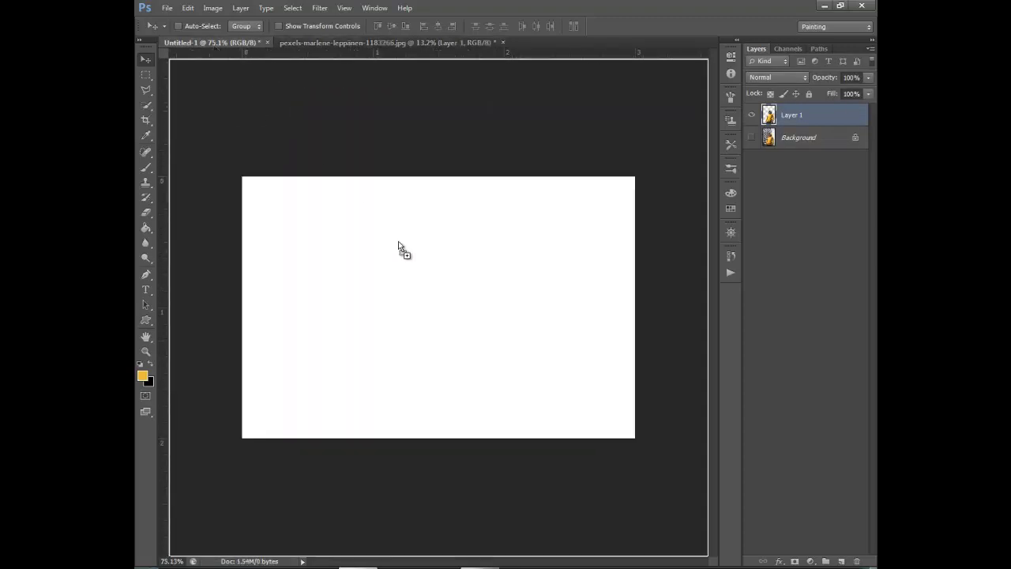
pyautogui.moveTo(411, 299); pyautogui.dragTo(411, 298)
pyautogui.scroll(-2, 410, 298)
pyautogui.scroll(-2, 410, 299)
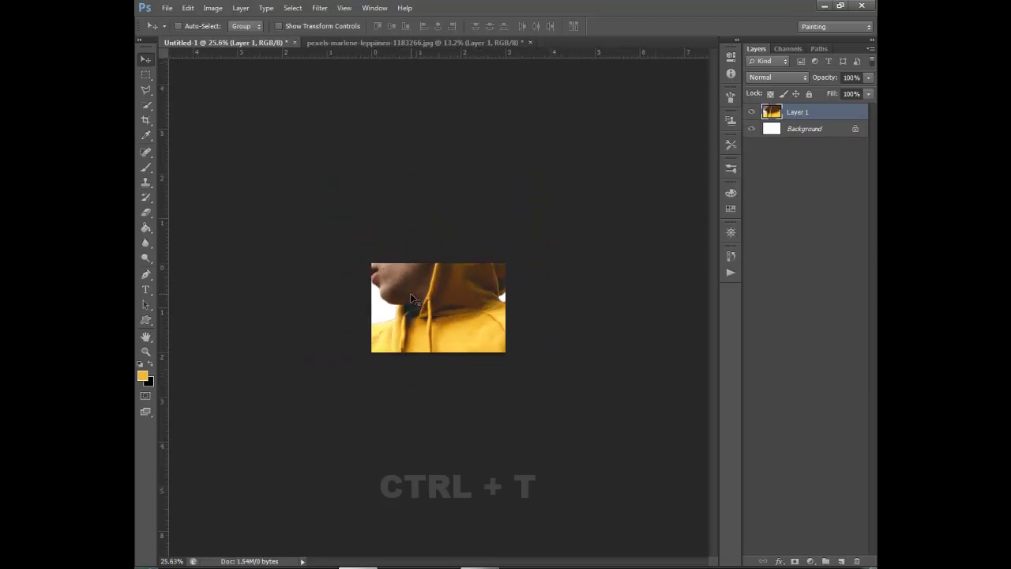
pyautogui.scroll(-1, 410, 298)
# Step: Scale the man down to about 14% and nudge him toward the canvas centre
pyautogui.hotkey('ctrl', 't')
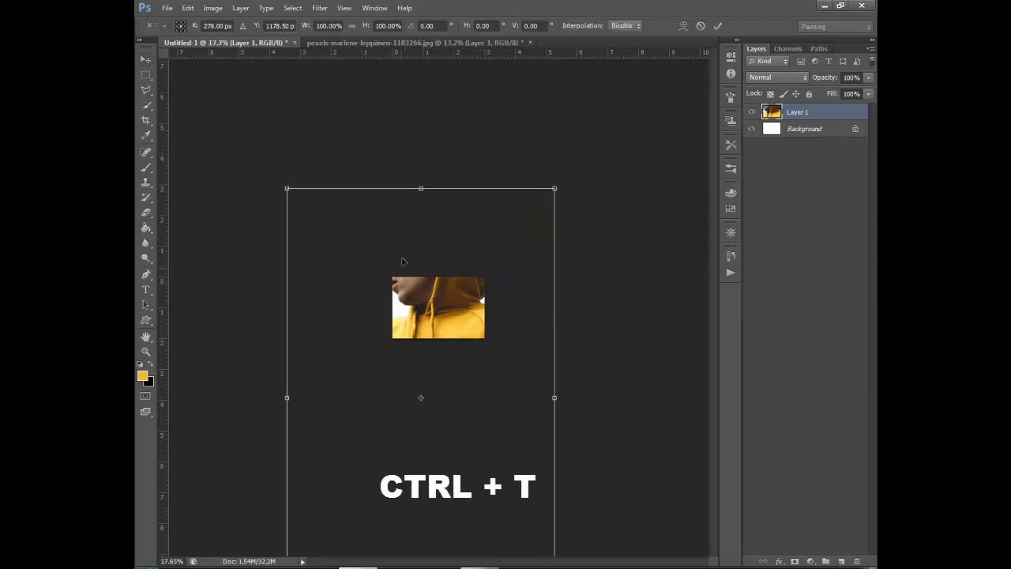
pyautogui.scroll(-2, 412, 516)
pyautogui.moveTo(427, 481); pyautogui.dragTo(441, 311)
pyautogui.moveTo(356, 276); pyautogui.dragTo(427, 275)
pyautogui.moveTo(467, 237)
pyautogui.mouseDown()
pyautogui.moveTo(473, 280)
pyautogui.moveTo(467, 294)
pyautogui.moveTo(448, 294)
pyautogui.moveTo(443, 318)
pyautogui.mouseUp()
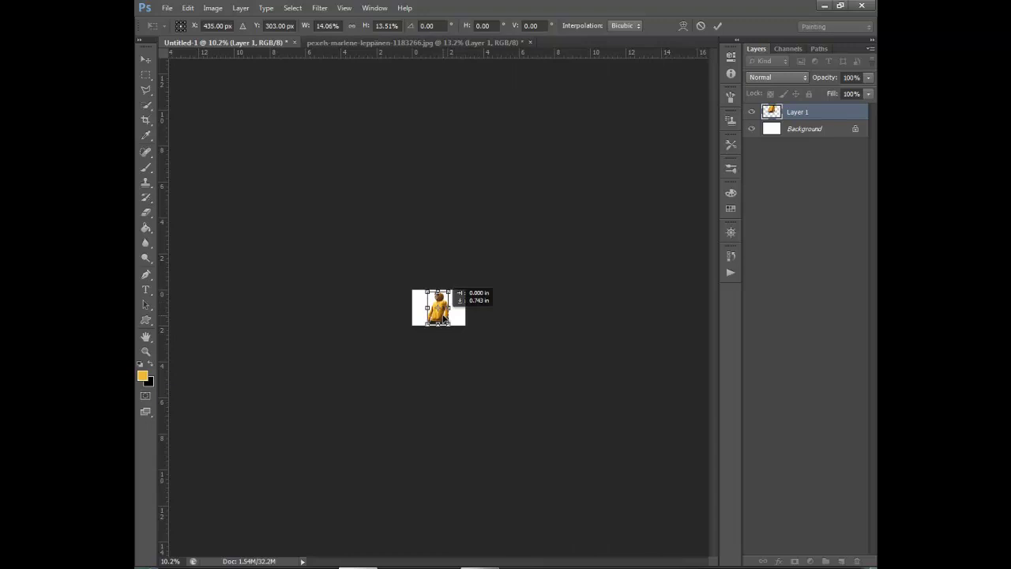
pyautogui.scroll(1, 443, 318)
pyautogui.scroll(2, 444, 318)
pyautogui.scroll(1, 444, 317)
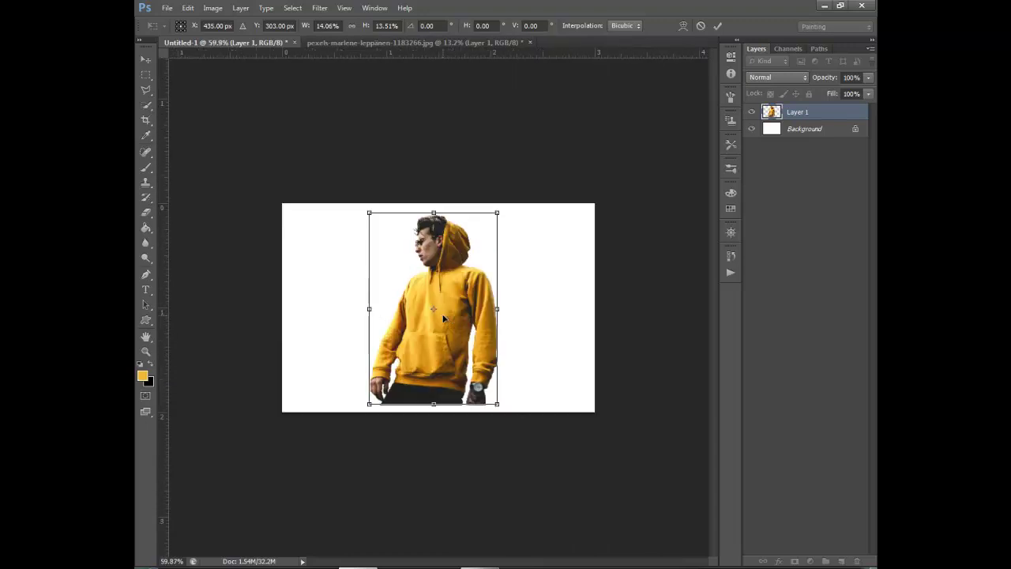
pyautogui.scroll(1, 443, 318)
pyautogui.scroll(1, 443, 318)
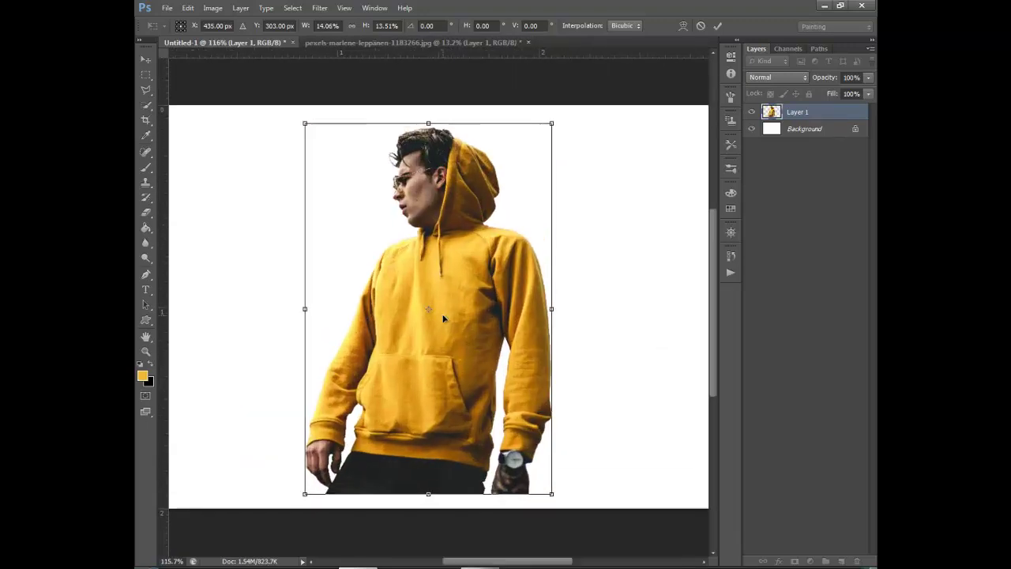
pyautogui.scroll(-1, 443, 318)
pyautogui.scroll(-1, 443, 317)
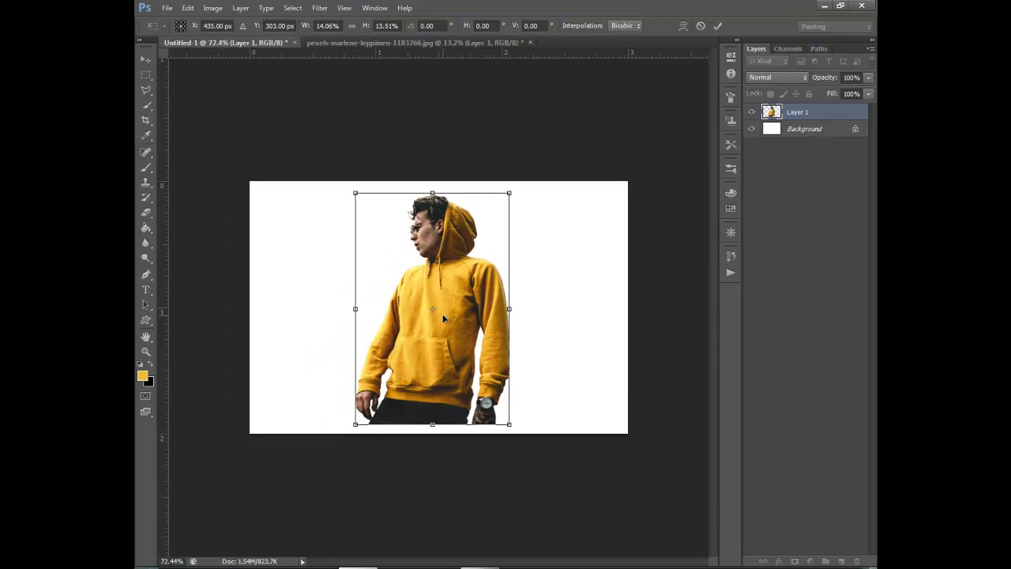
pyautogui.scroll(1, 443, 318)
pyautogui.scroll(1, 444, 318)
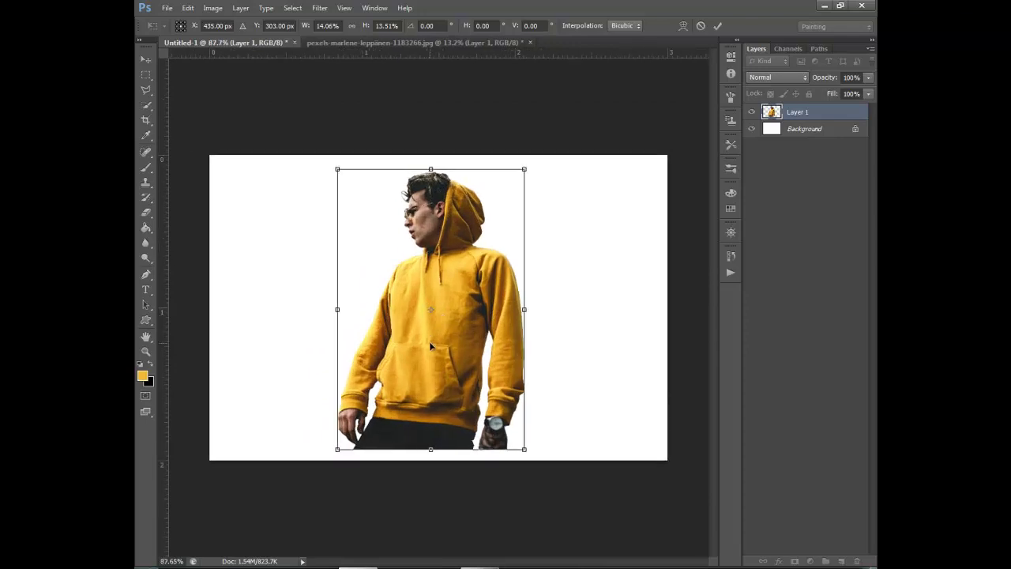
pyautogui.moveTo(430, 345); pyautogui.dragTo(433, 340)
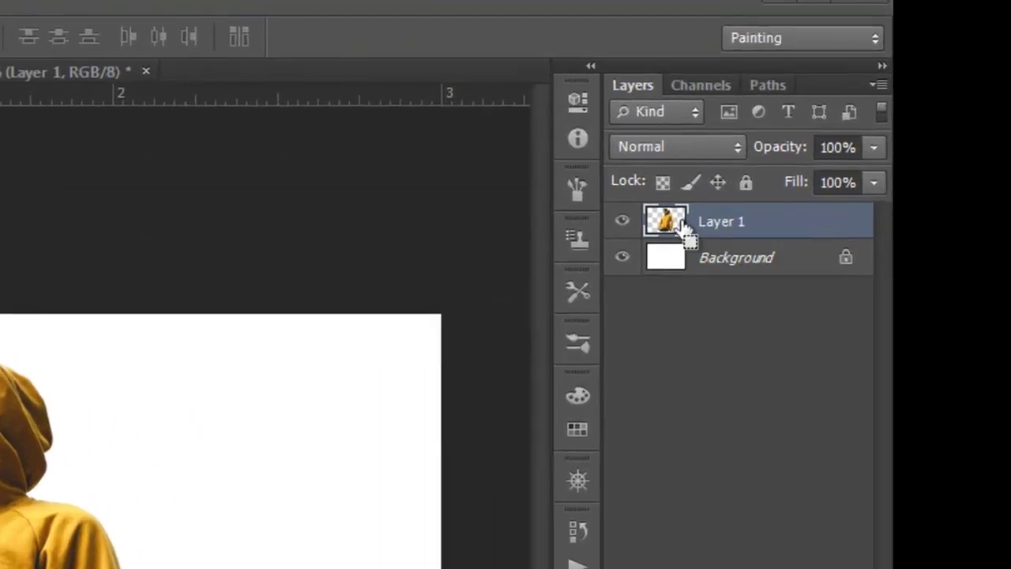
# Step: Select Layer 1 with the Background and align their horizontal centres
pyautogui.keyDown('ctrl'); pyautogui.click(680, 225); pyautogui.keyUp('ctrl')
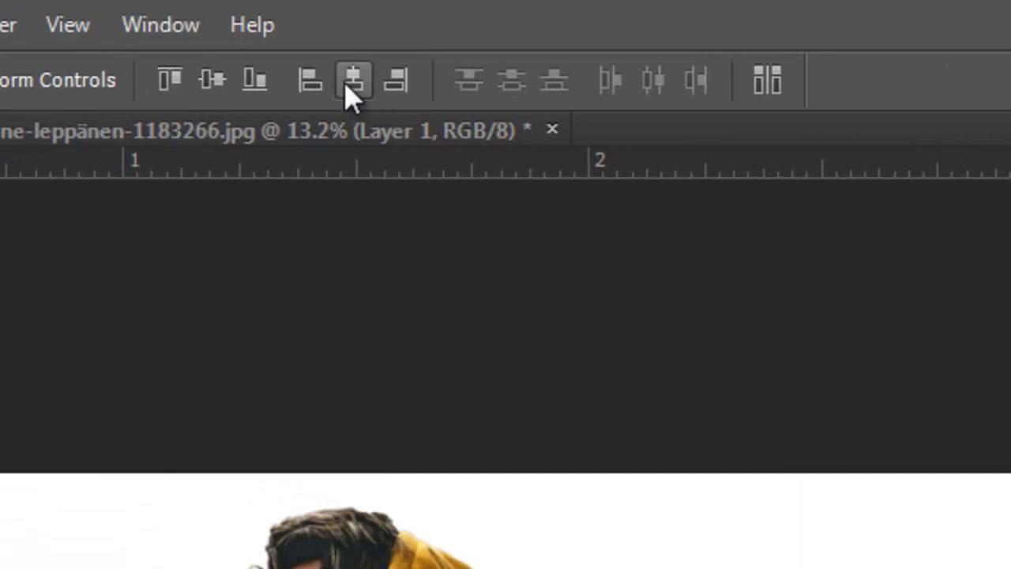
pyautogui.click(352, 79)
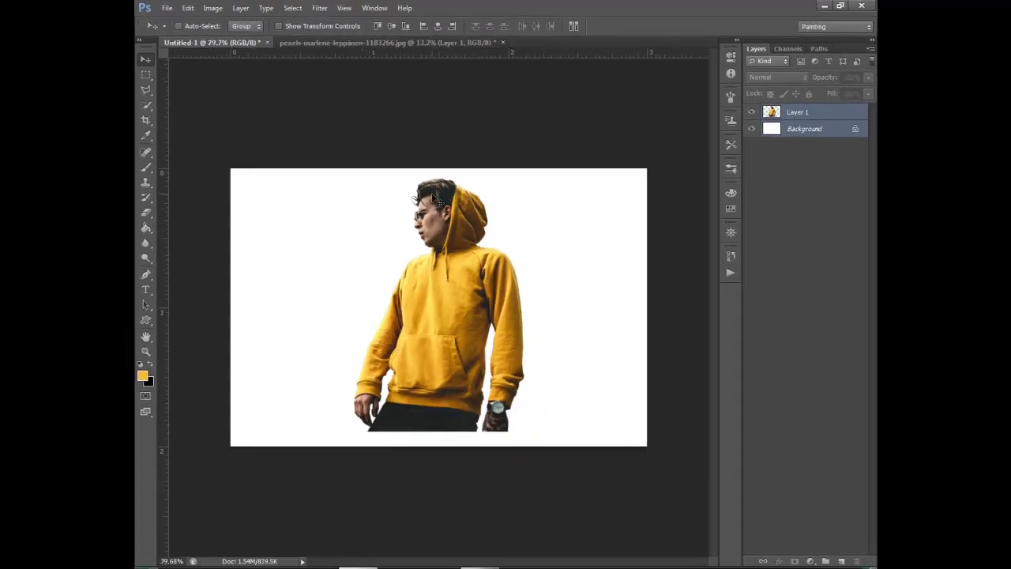
# Step: Open dripping.png and drag it into Untitled-1 as Layer 2
pyautogui.click(167, 8)
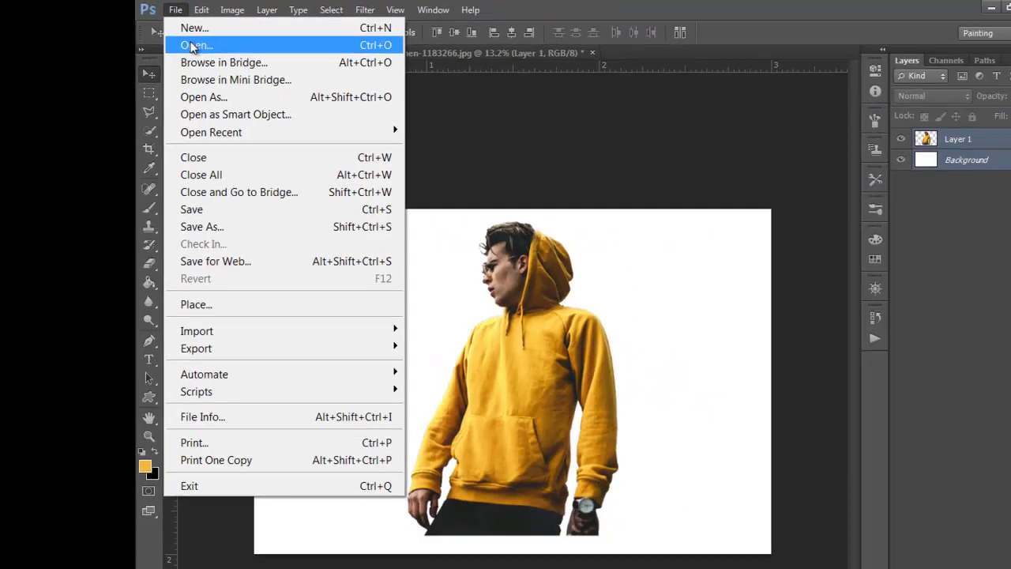
pyautogui.click(180, 37)
pyautogui.click(416, 203)
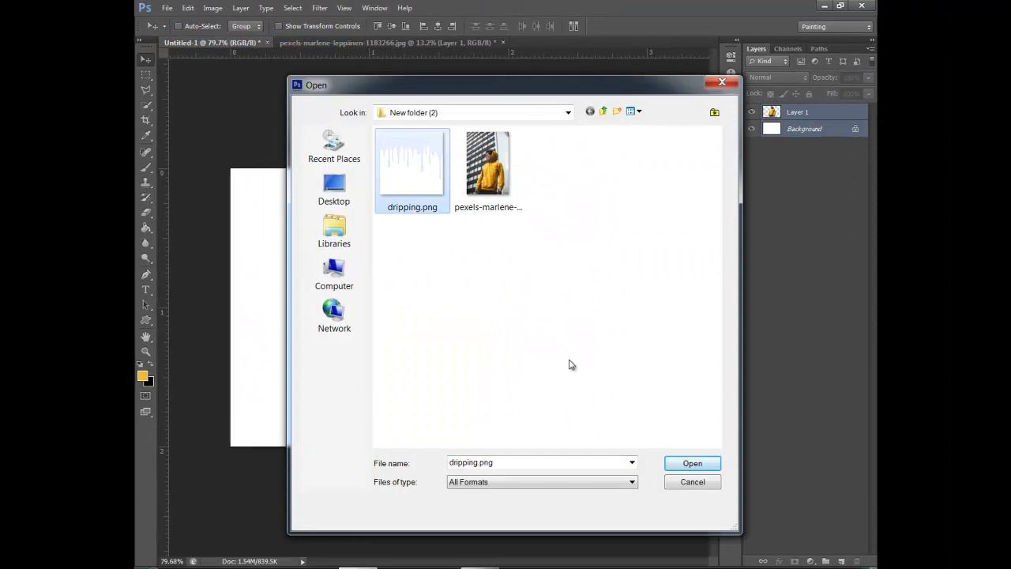
pyautogui.click(700, 467)
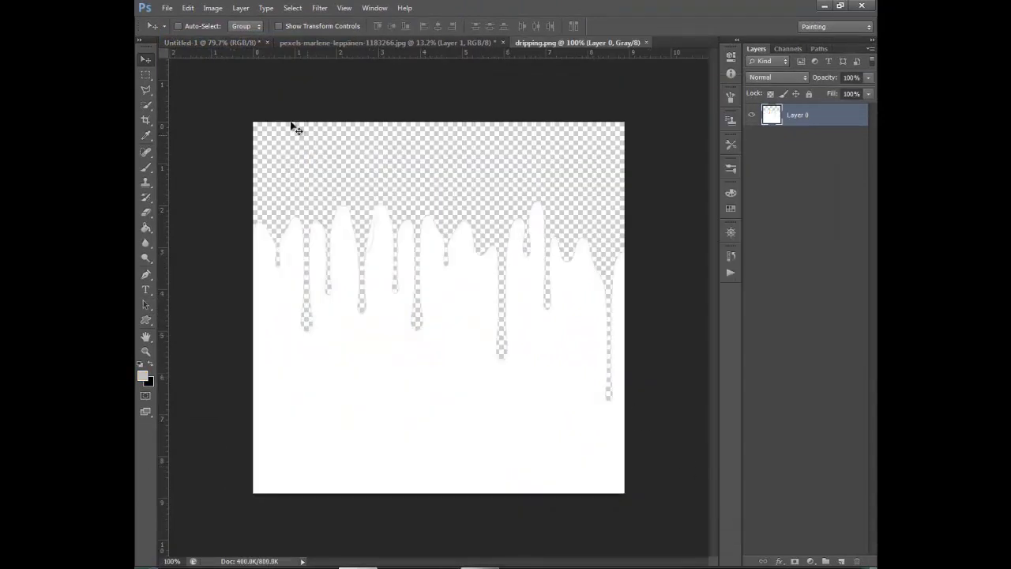
pyautogui.moveTo(437, 302)
pyautogui.mouseDown()
pyautogui.moveTo(230, 43)
pyautogui.moveTo(259, 95)
pyautogui.mouseUp()
pyautogui.moveTo(433, 345); pyautogui.dragTo(448, 369)
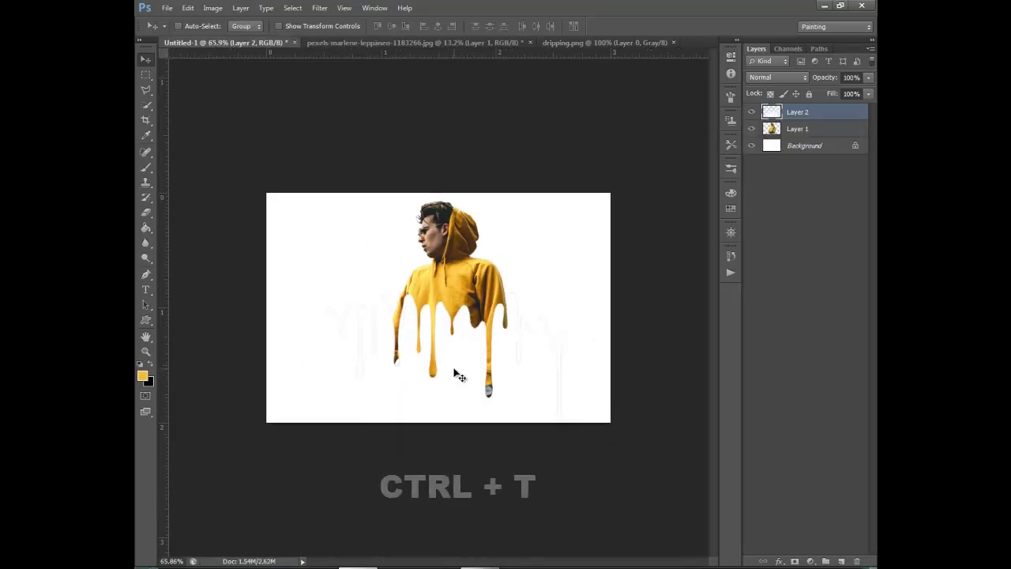
# Step: Transform the drip layer to about 57% width and 74% height over the hoodie's lower half
pyautogui.hotkey('ctrl', 't')
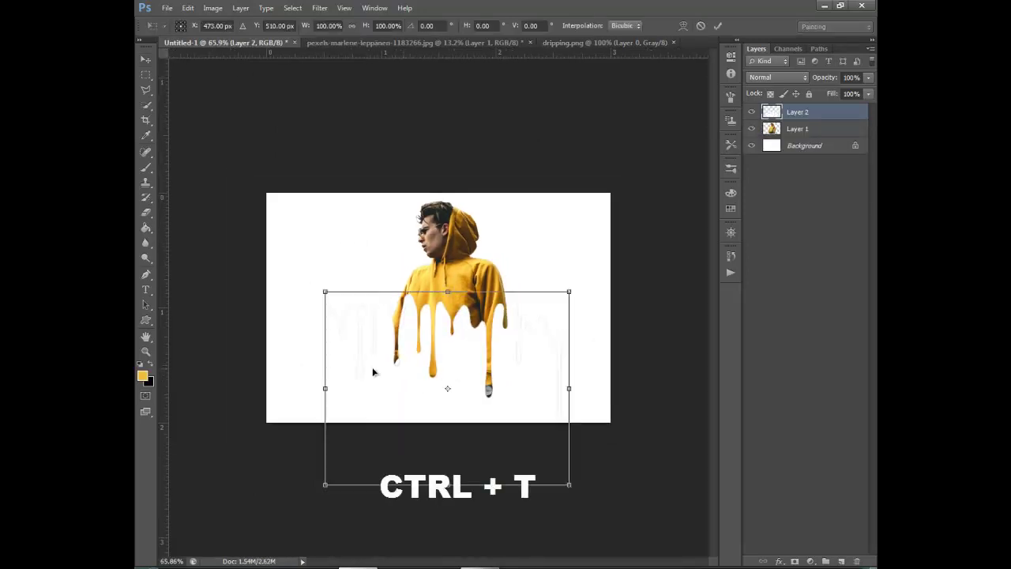
pyautogui.moveTo(329, 387)
pyautogui.mouseDown()
pyautogui.moveTo(376, 381)
pyautogui.moveTo(363, 382)
pyautogui.mouseUp()
pyautogui.moveTo(571, 389); pyautogui.dragTo(540, 388)
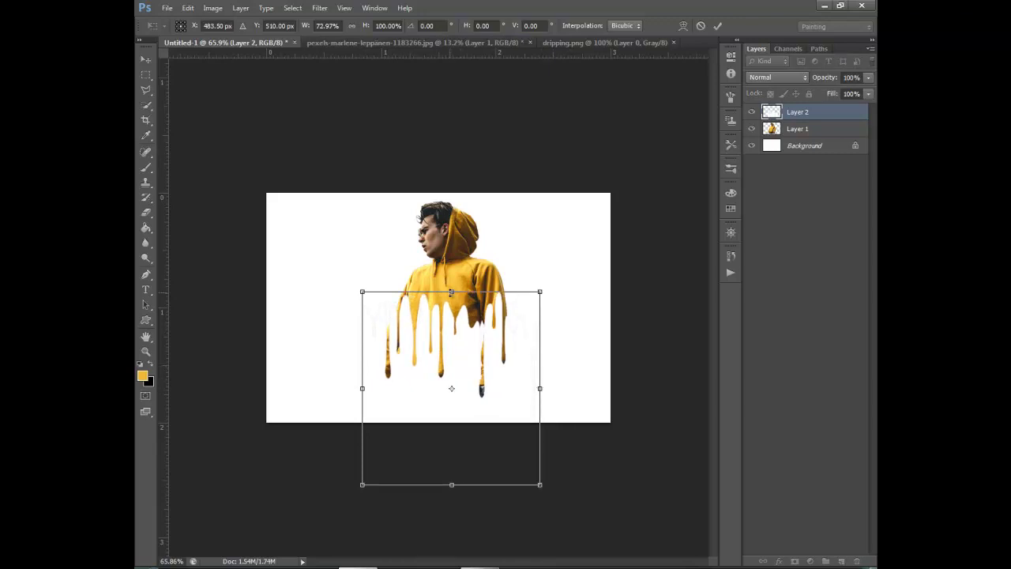
pyautogui.moveTo(451, 292); pyautogui.dragTo(451, 342)
pyautogui.moveTo(448, 399); pyautogui.dragTo(448, 373)
pyautogui.scroll(5, 448, 373)
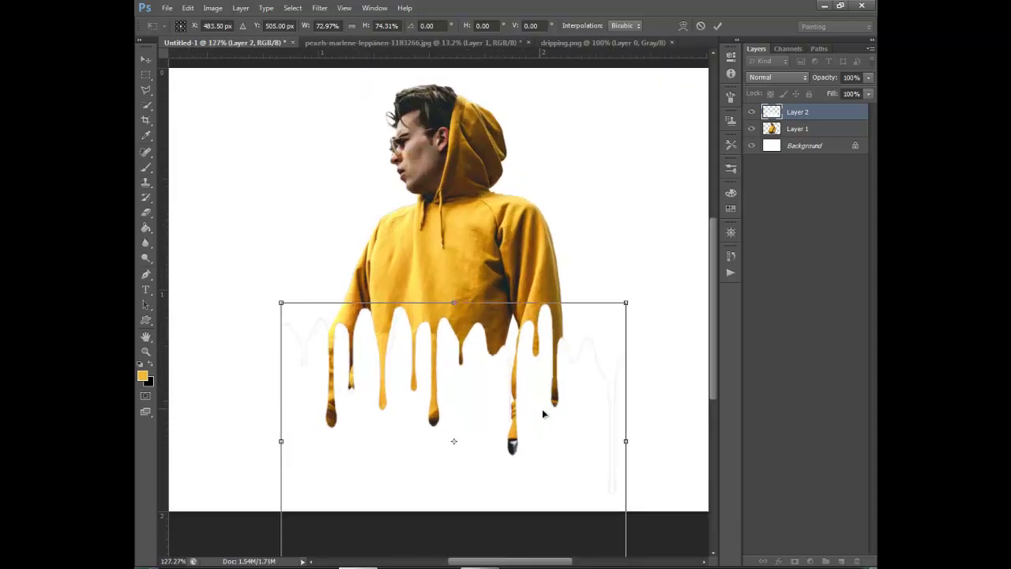
pyautogui.moveTo(624, 441); pyautogui.dragTo(561, 431)
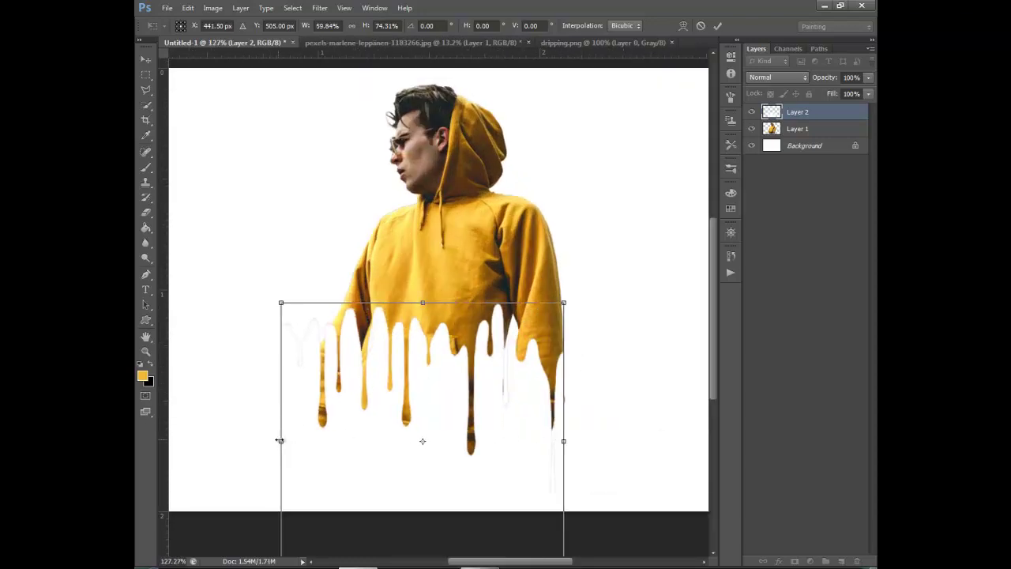
pyautogui.moveTo(282, 442)
pyautogui.mouseDown()
pyautogui.moveTo(309, 436)
pyautogui.moveTo(294, 438)
pyautogui.mouseUp()
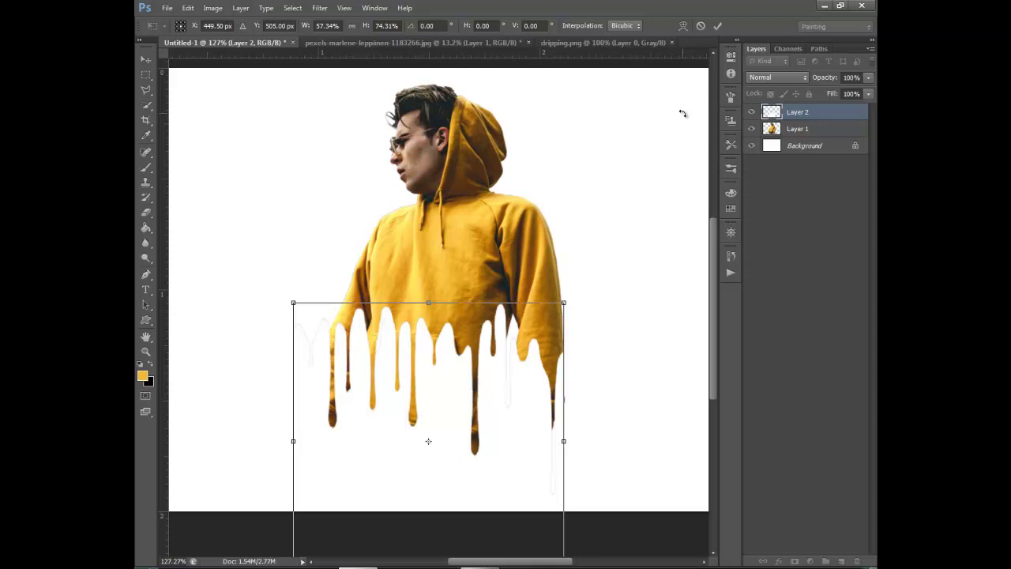
pyautogui.click(719, 25)
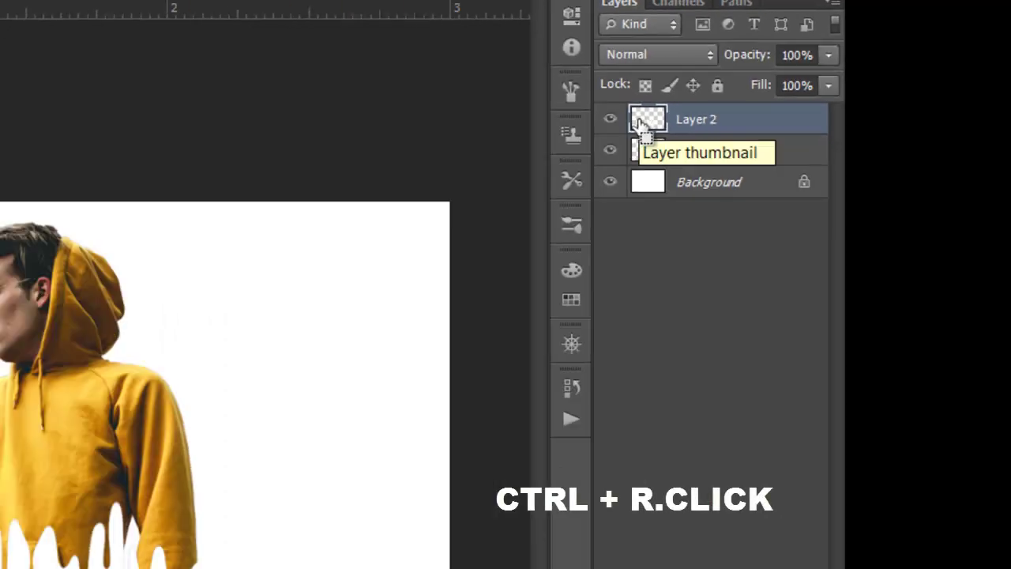
# Step: Use Layer 2's drip shape as a selection on Layer 1, hide Layer 2, and deselect
pyautogui.keyDown('ctrl'); pyautogui.click(466, 207); pyautogui.keyUp('ctrl')
pyautogui.click(702, 121)
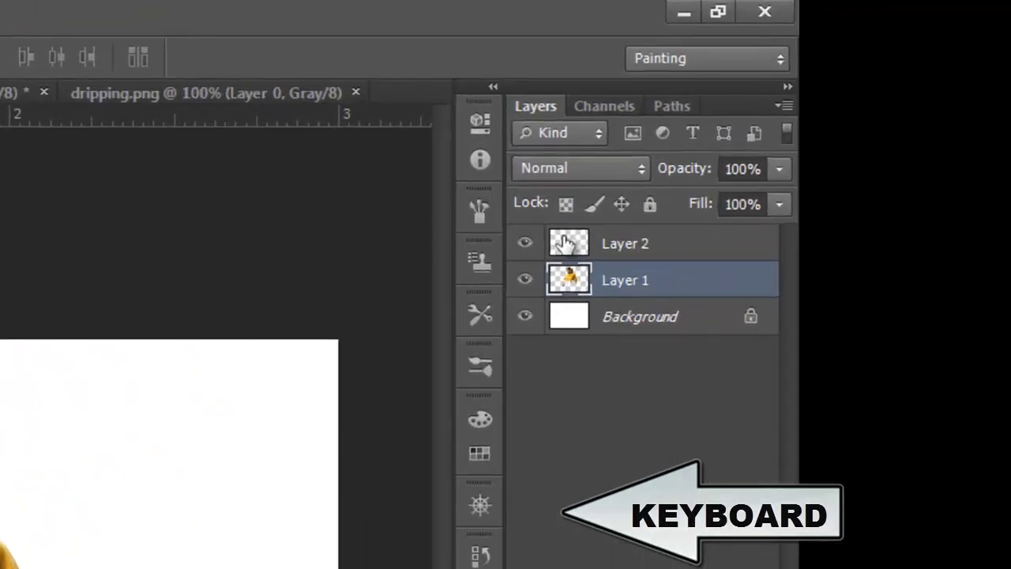
pyautogui.click(733, 122)
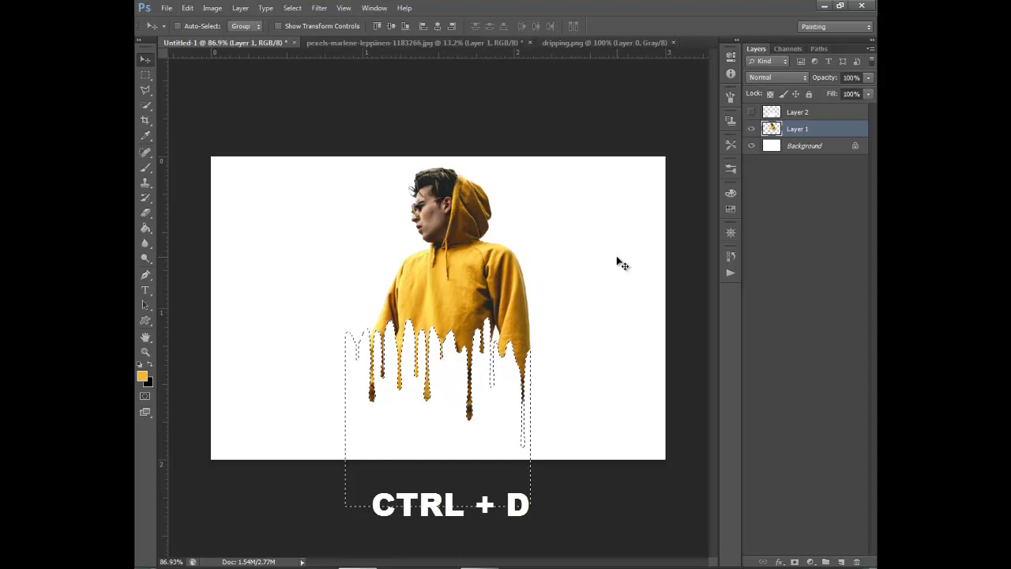
pyautogui.hotkey('ctrl', 'd')
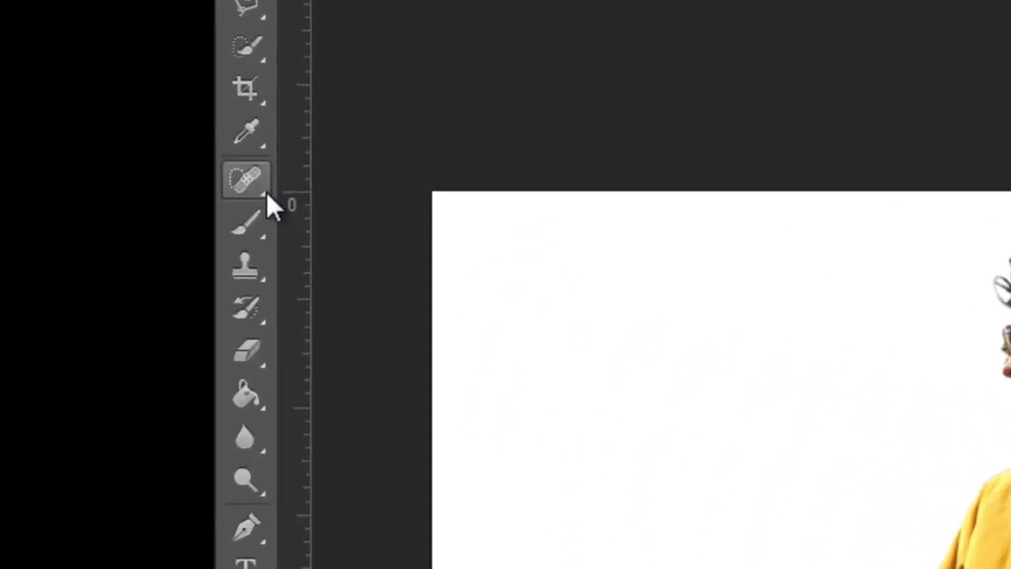
# Step: Choose the Brush tool with a 2500 splatter preset tip
pyautogui.click(263, 209)
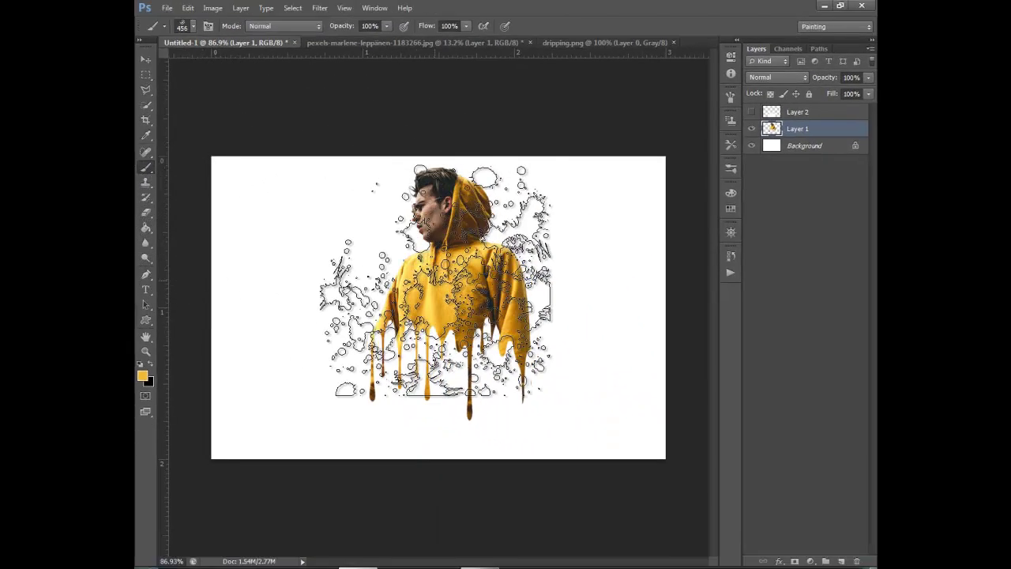
pyautogui.rightClick(380, 247)
pyautogui.doubleClick(490, 331)
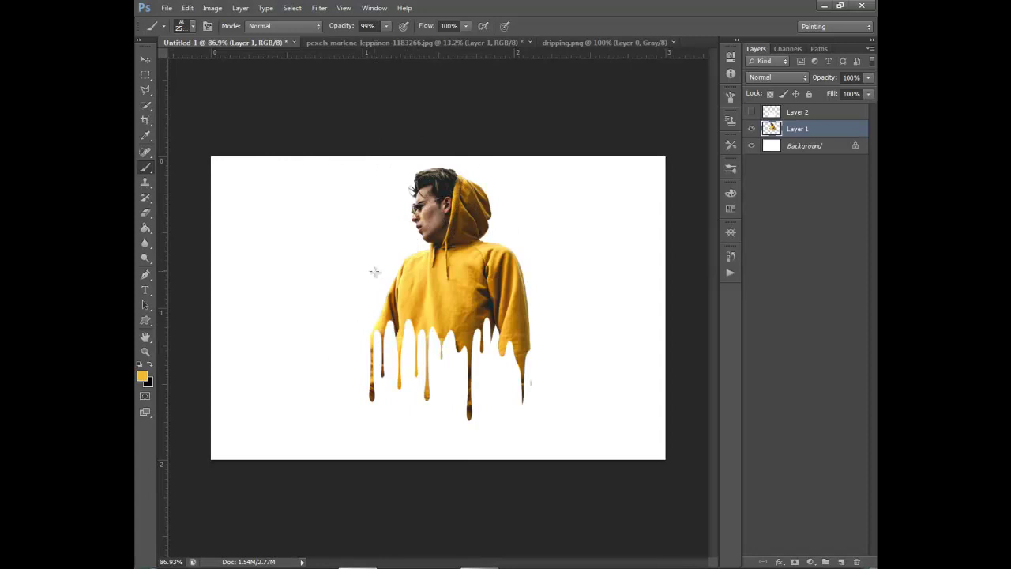
pyautogui.scroll(1, 368, 264)
# Step: Set the splatter brush to 100% opacity and 217 px size
pyautogui.press('7')
pyautogui.press('8')
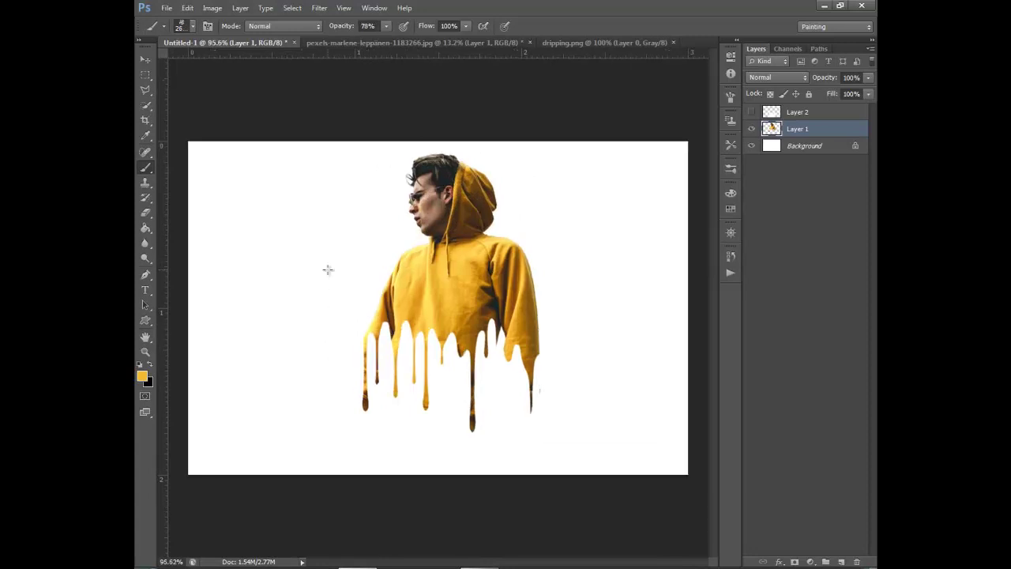
pyautogui.scroll(-2, 328, 269)
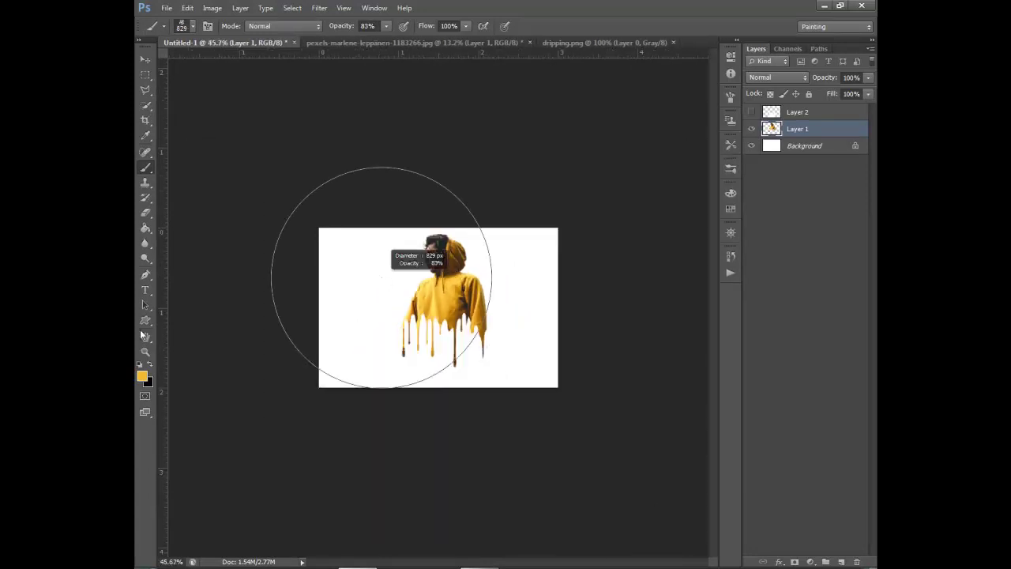
pyautogui.scroll(3, 314, 330)
pyautogui.press('8')
pyautogui.press('3')
pyautogui.rightClick(408, 260)
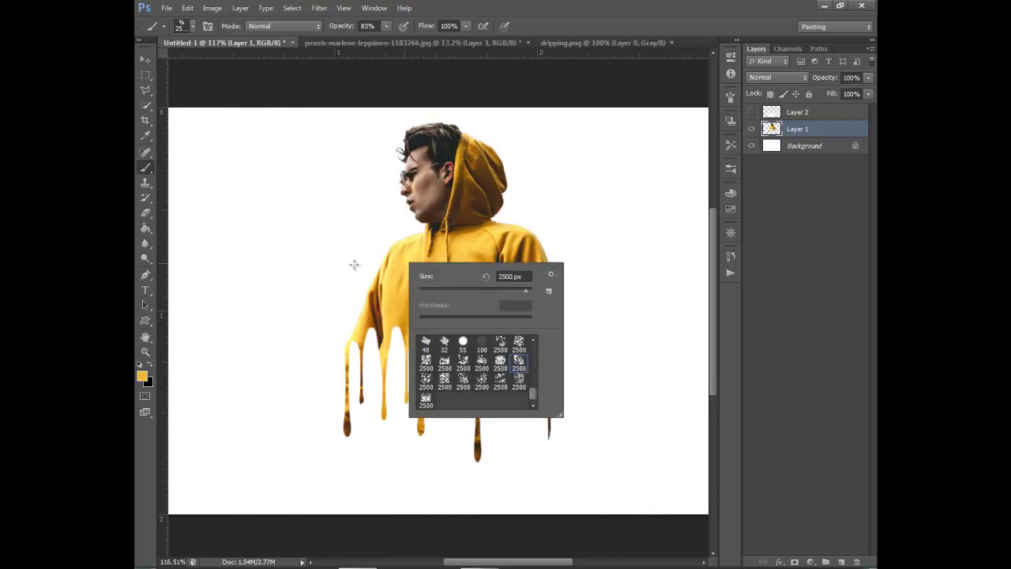
pyautogui.press('Escape')
pyautogui.press('0')
pyautogui.rightClick(412, 302)
pyautogui.write('217')
pyautogui.press('Return')
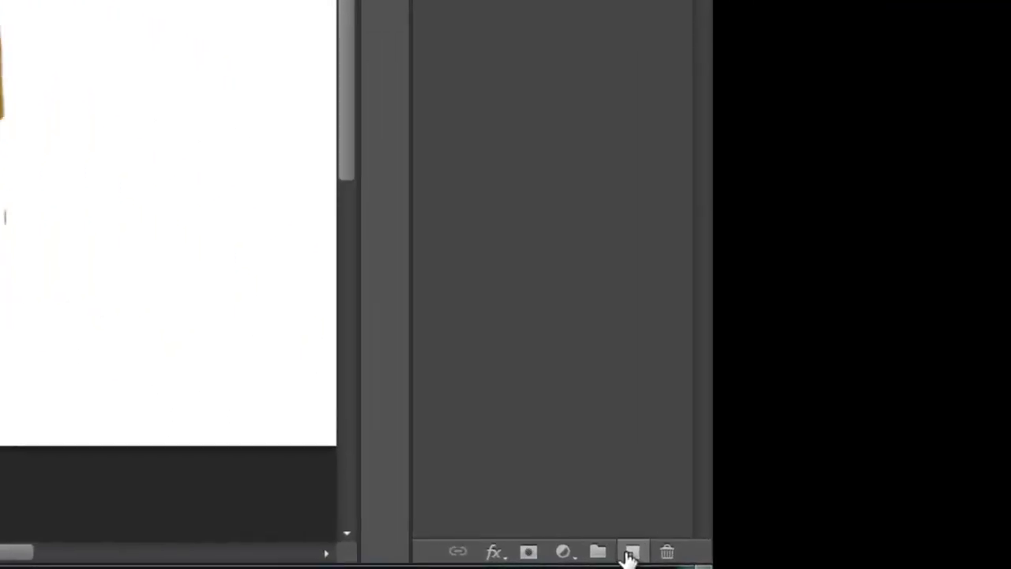
# Step: Add a new empty Layer 3 and start sampling the hoodie's yellow
pyautogui.click(629, 553)
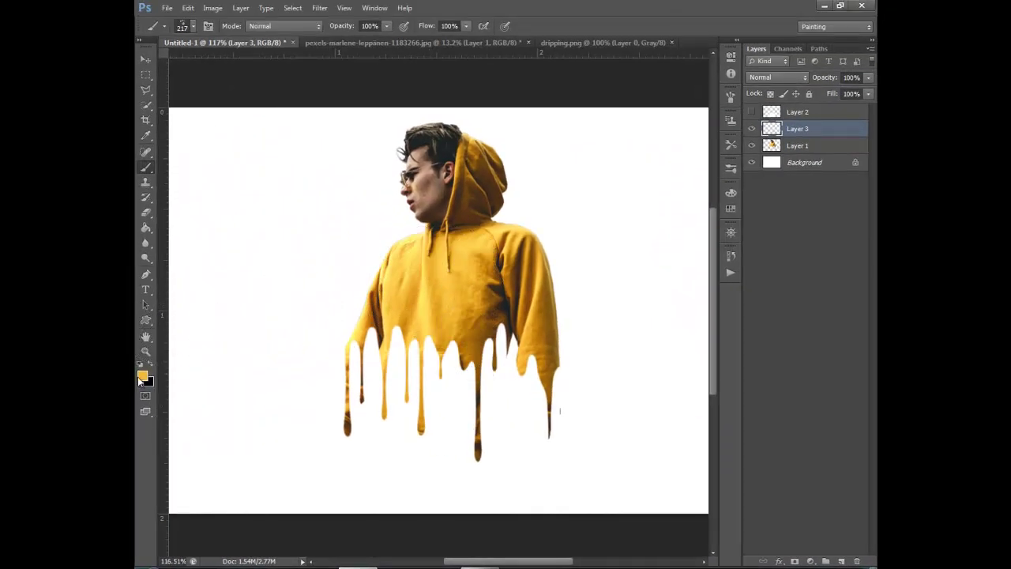
pyautogui.click(142, 377)
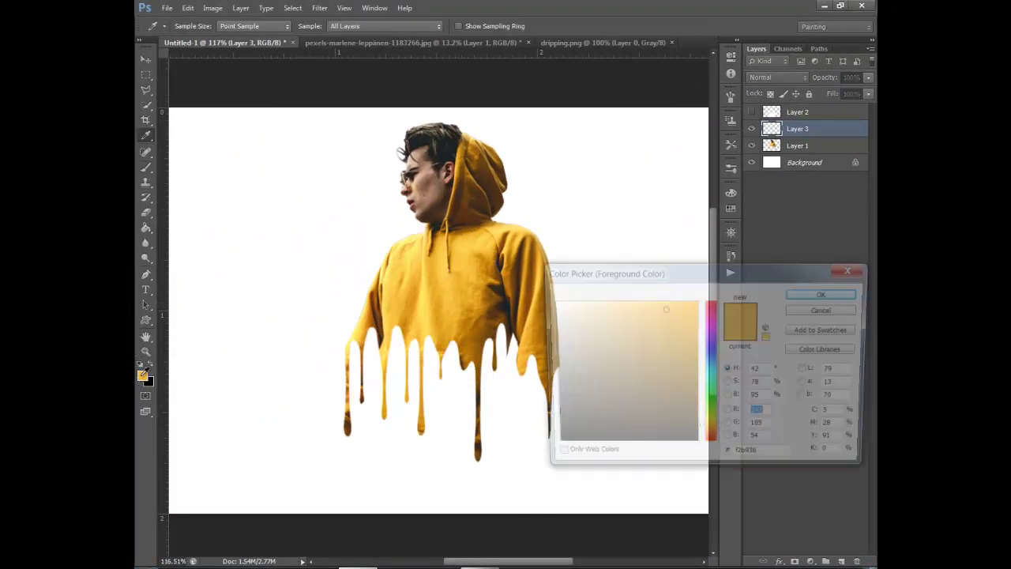
pyautogui.click(415, 271)
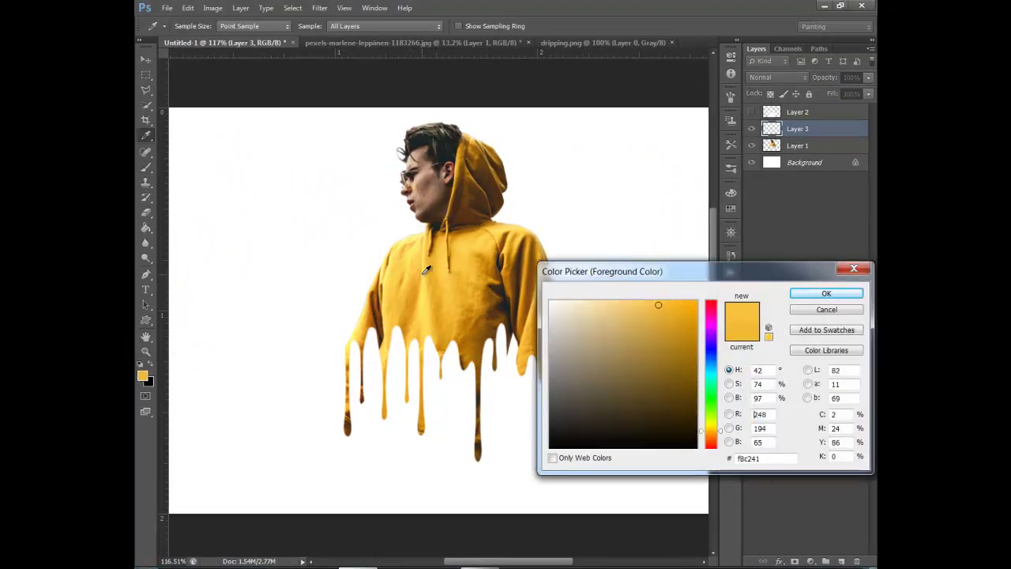
pyautogui.click(427, 271)
pyautogui.click(455, 260)
# Step: Refine the sampled hoodie yellow to #fdd154 and accept it as the foreground colour
pyautogui.click(464, 262)
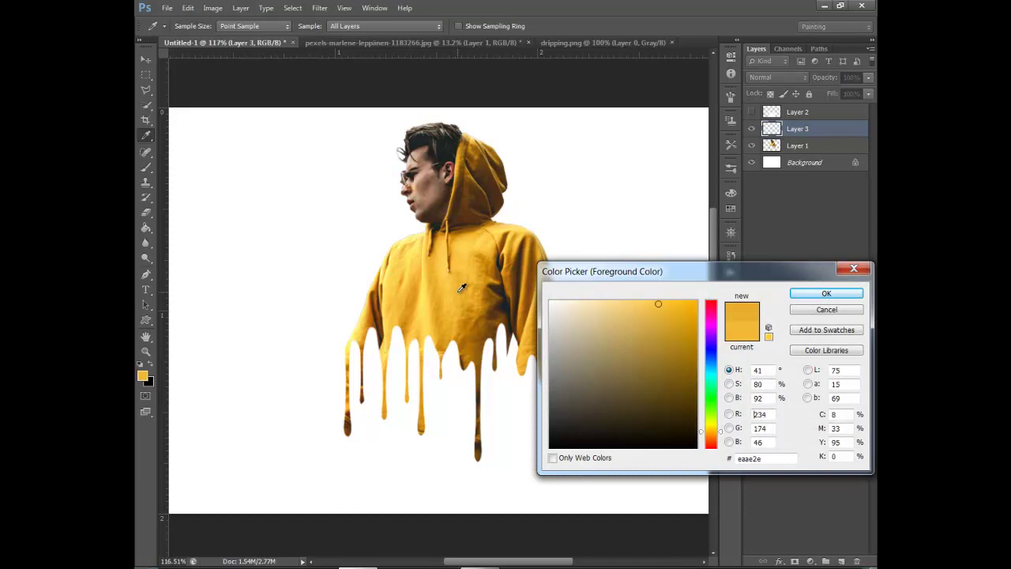
pyautogui.click(480, 239)
pyautogui.moveTo(514, 240)
pyautogui.mouseDown()
pyautogui.moveTo(422, 273)
pyautogui.moveTo(433, 296)
pyautogui.mouseUp()
pyautogui.click(448, 293)
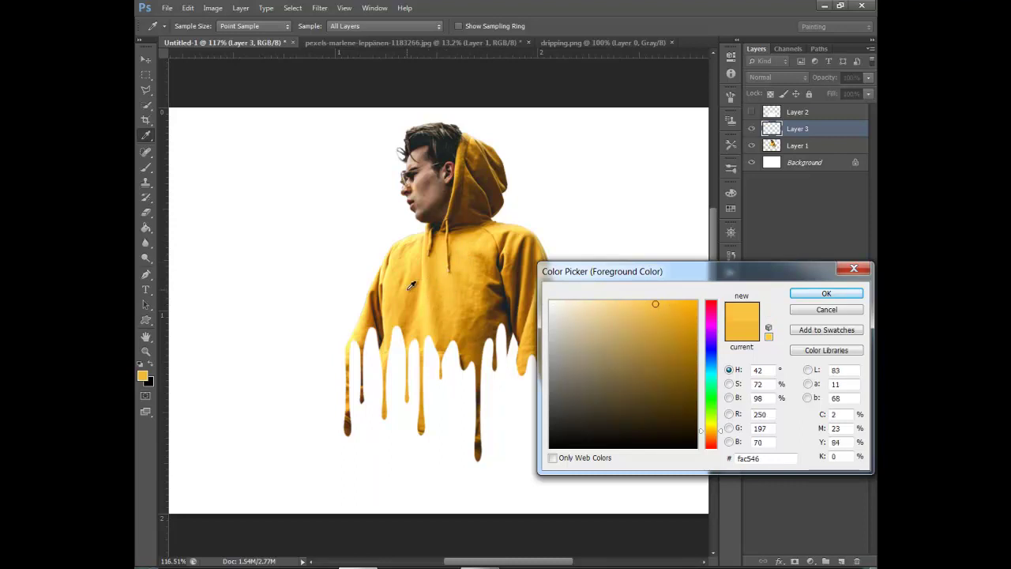
pyautogui.moveTo(436, 272); pyautogui.dragTo(406, 273)
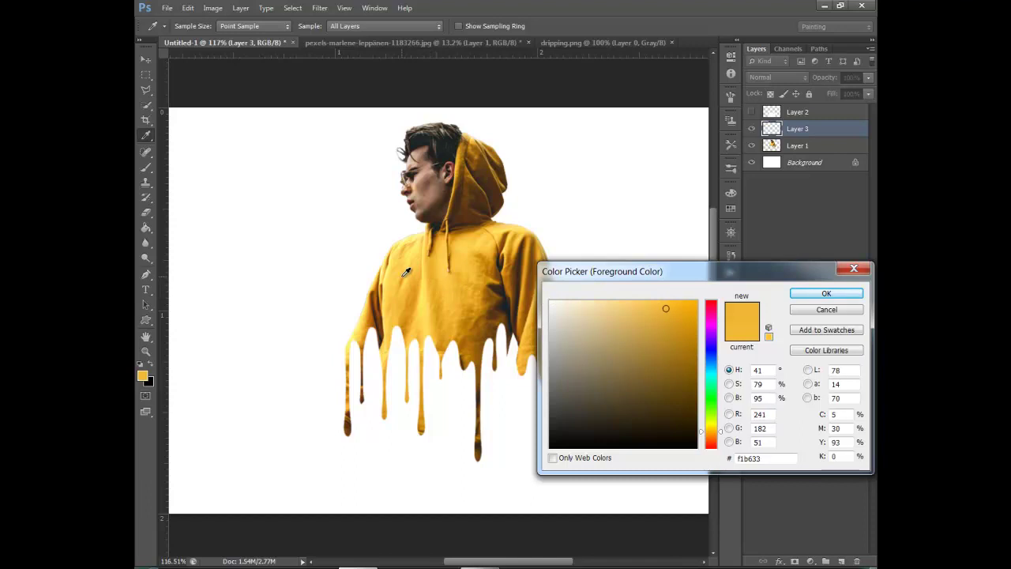
pyautogui.click(401, 276)
pyautogui.moveTo(408, 277); pyautogui.dragTo(402, 277)
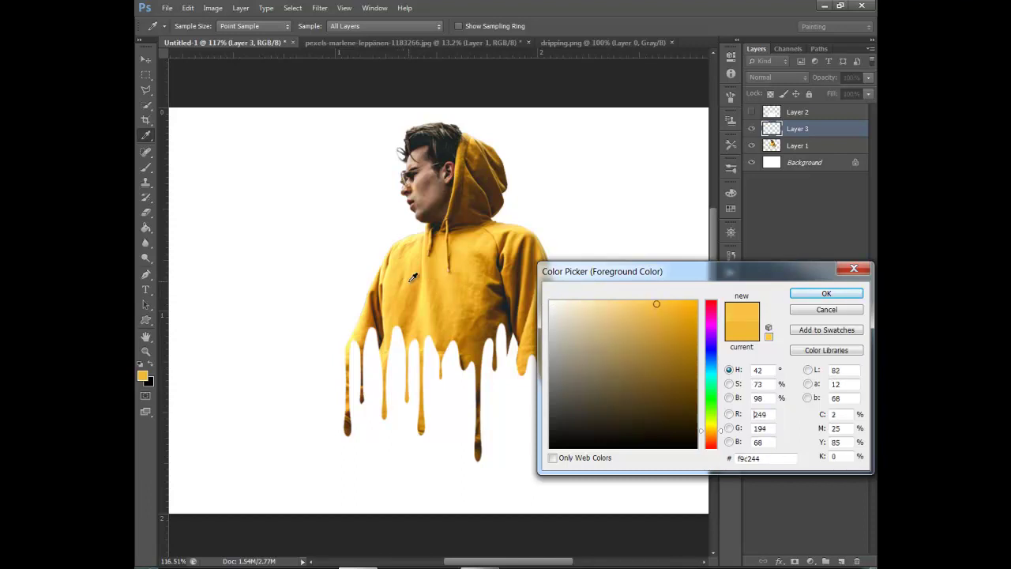
pyautogui.click(797, 296)
# Step: Stamp a yellow splatter with the Brush and move Layer 3 beneath Layer 1
pyautogui.press('b')
pyautogui.click(411, 250)
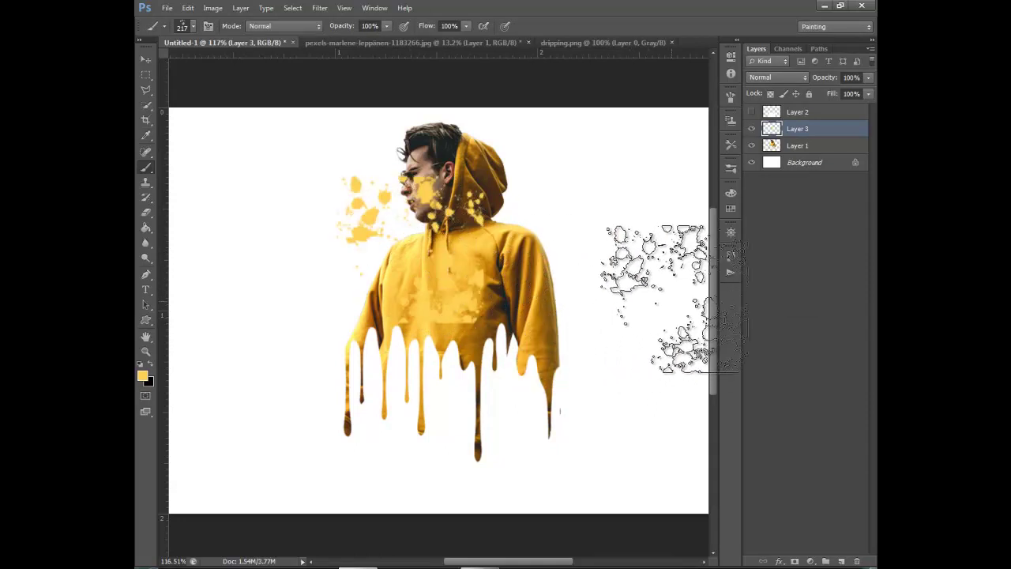
pyautogui.moveTo(798, 131); pyautogui.dragTo(800, 154)
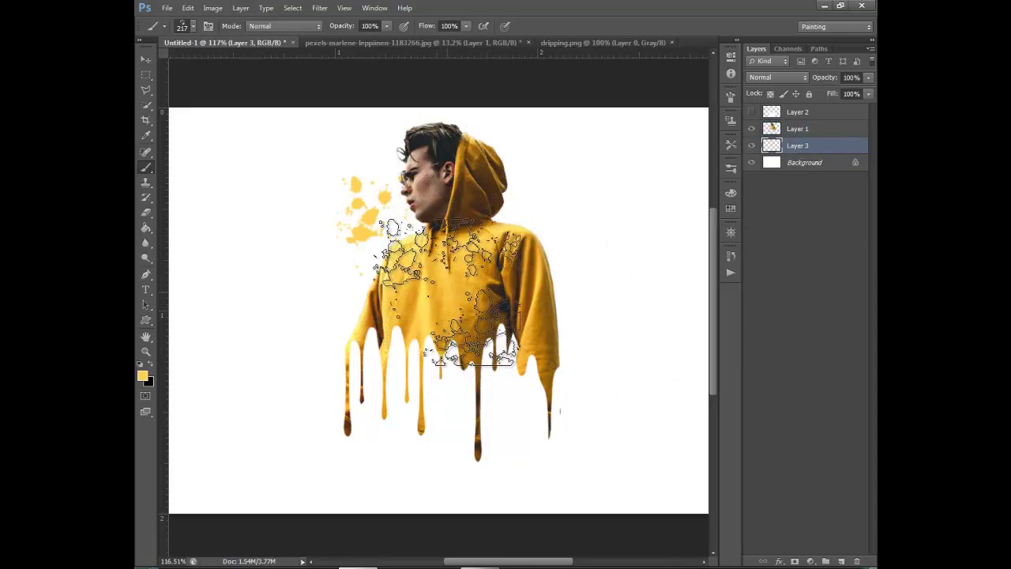
# Step: Switch to a different splatter brush tip sized at 148 px
pyautogui.rightClick(444, 251)
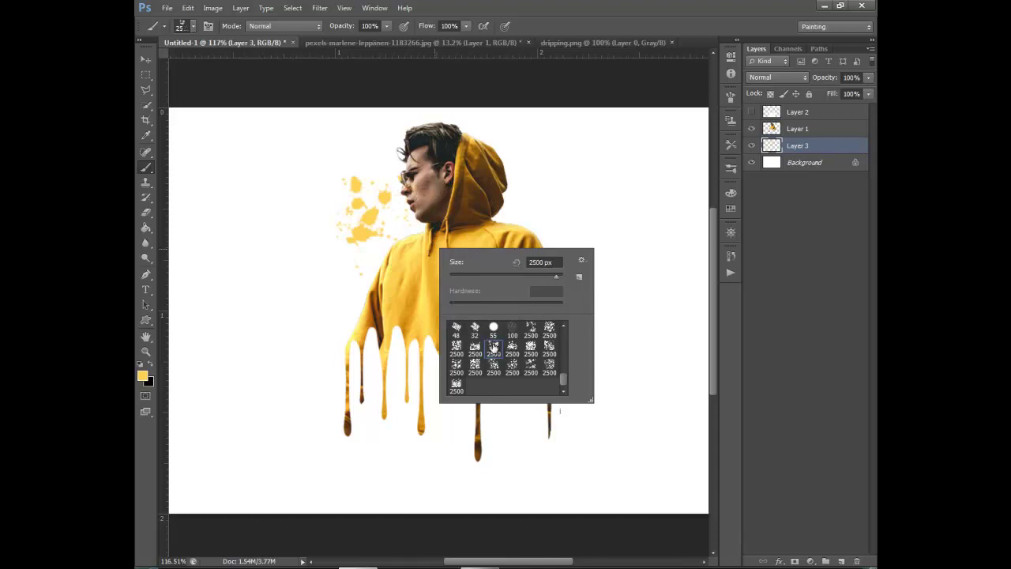
pyautogui.keyDown('alt'); pyautogui.rightClick(424, 219); pyautogui.keyUp('alt')
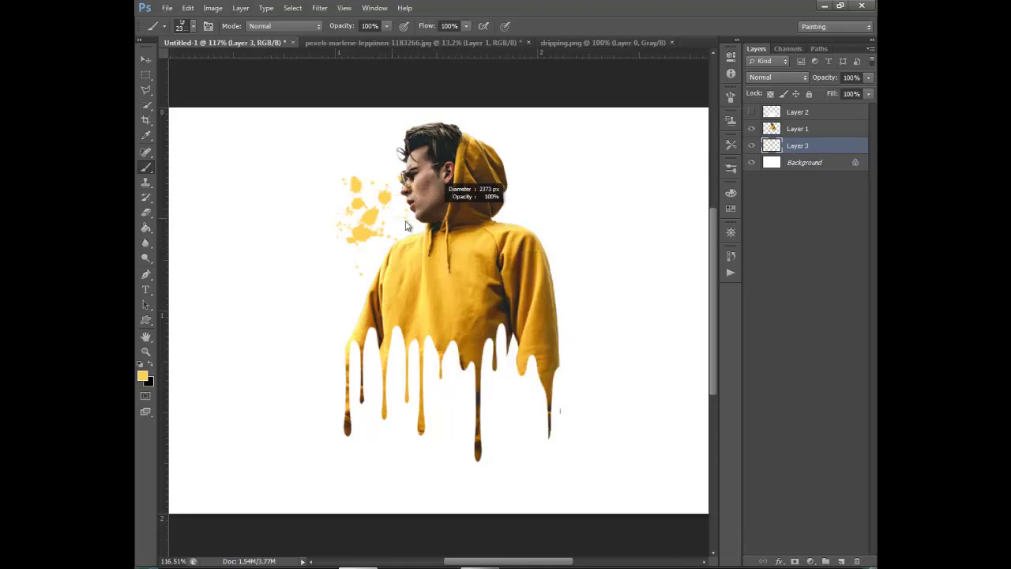
pyautogui.rightClick(490, 242)
pyautogui.moveTo(610, 273); pyautogui.dragTo(554, 270)
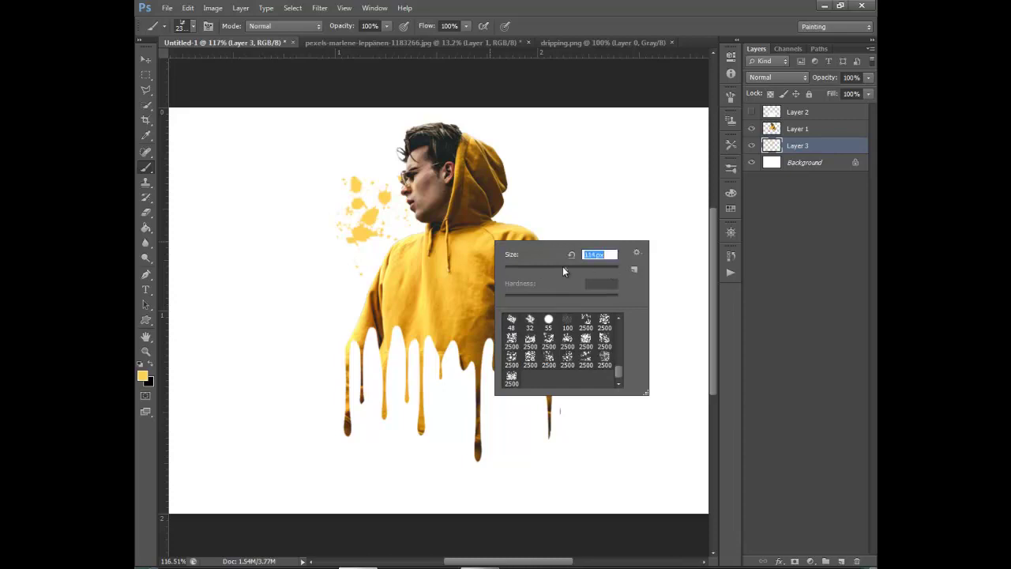
pyautogui.click(600, 324)
pyautogui.moveTo(554, 270); pyautogui.dragTo(554, 270)
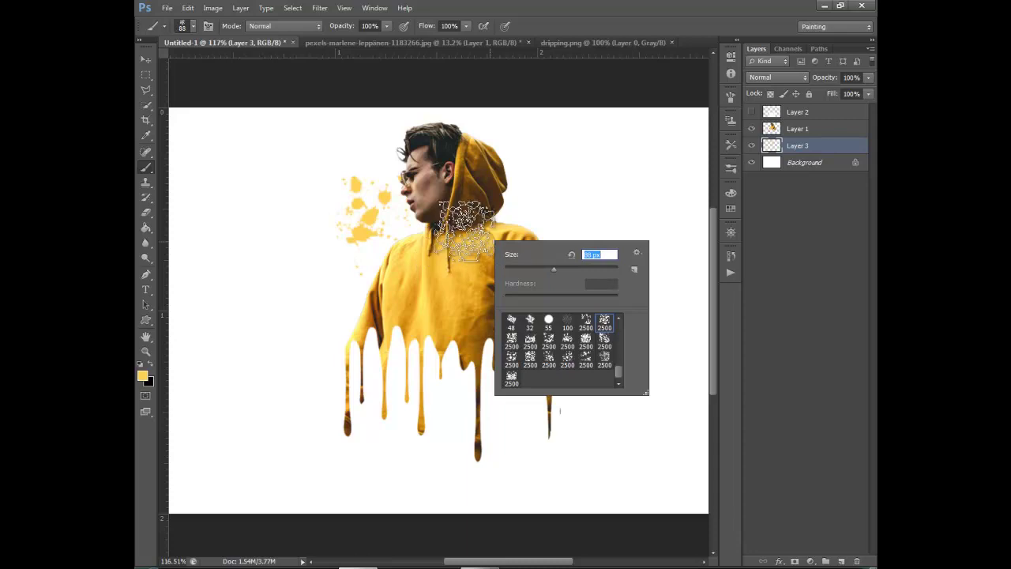
pyautogui.write('148')
pyautogui.press('Return')
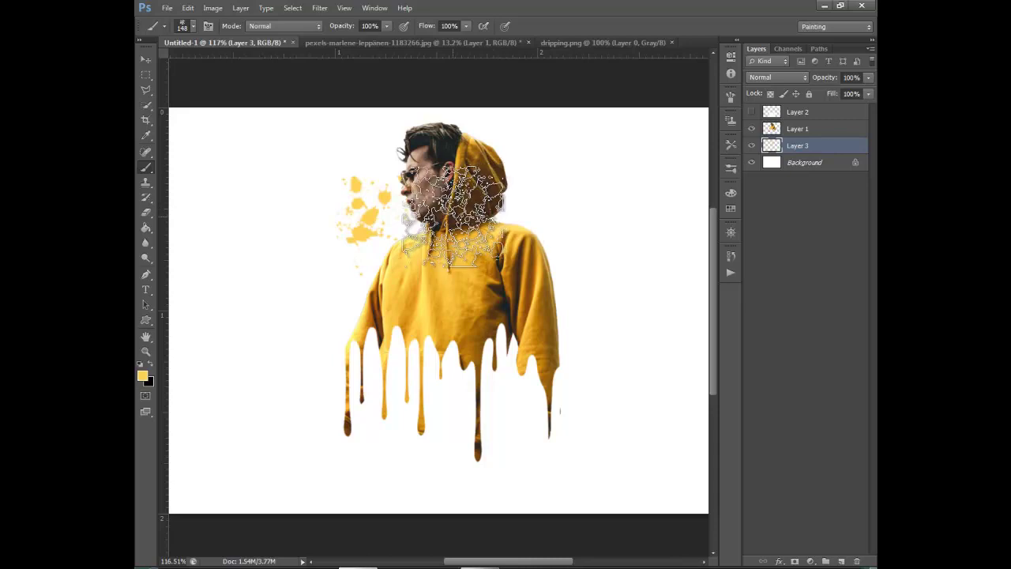
# Step: Choose another splatter brush at 208 px and stamp yellow splatter around the hood and head
pyautogui.rightClick(437, 229)
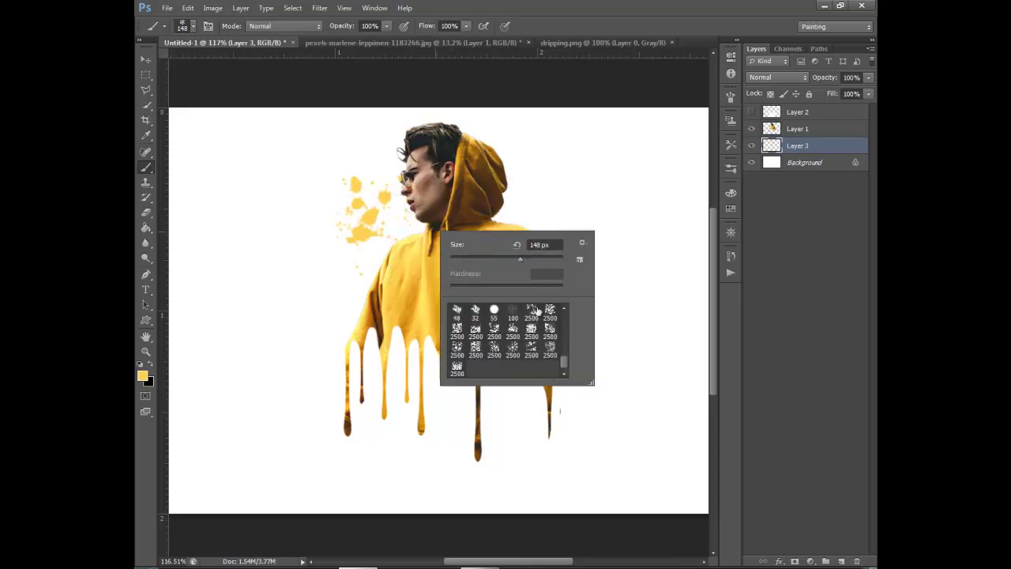
pyautogui.scroll(1, 545, 332)
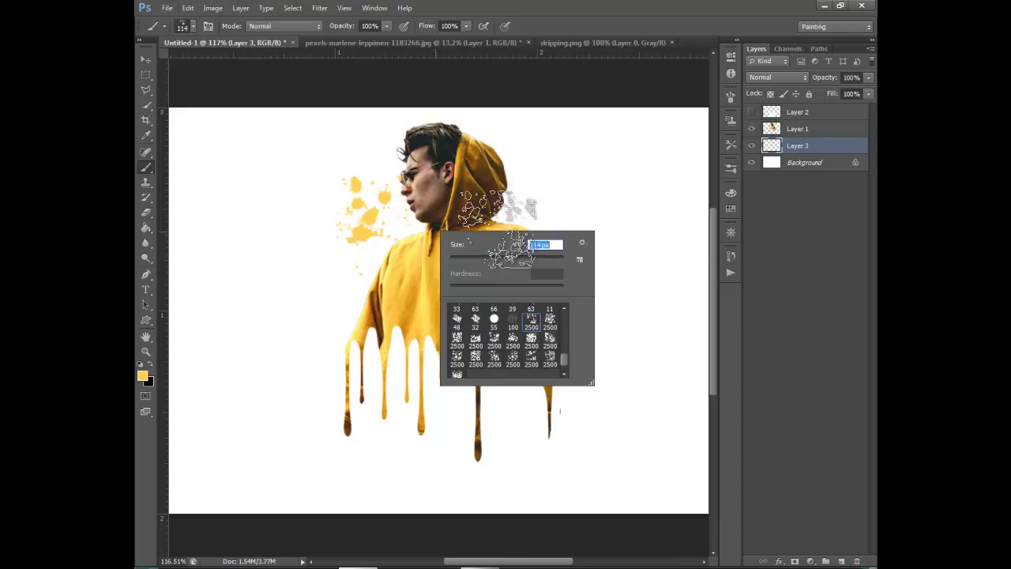
pyautogui.click(501, 360)
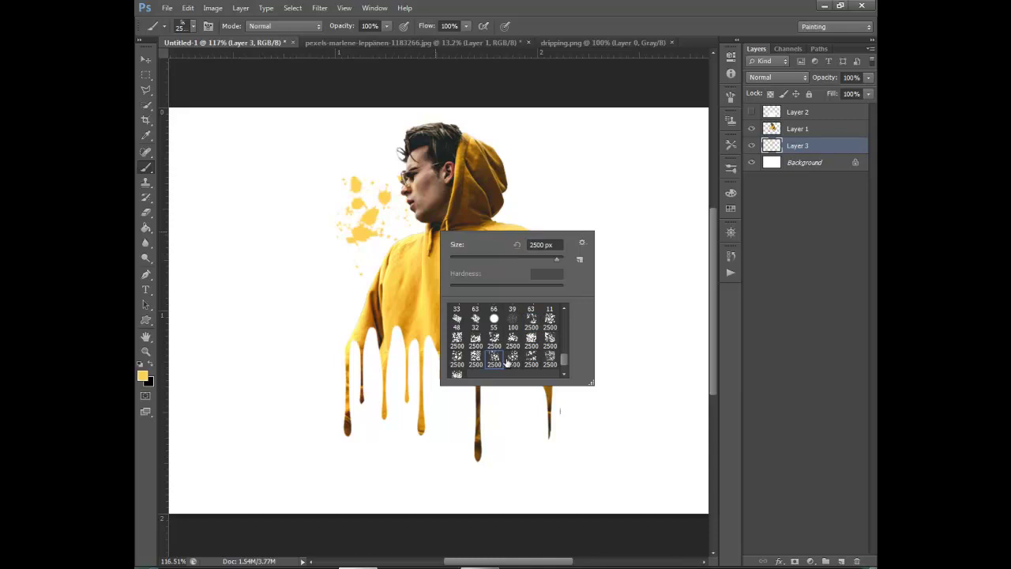
pyautogui.click(508, 260)
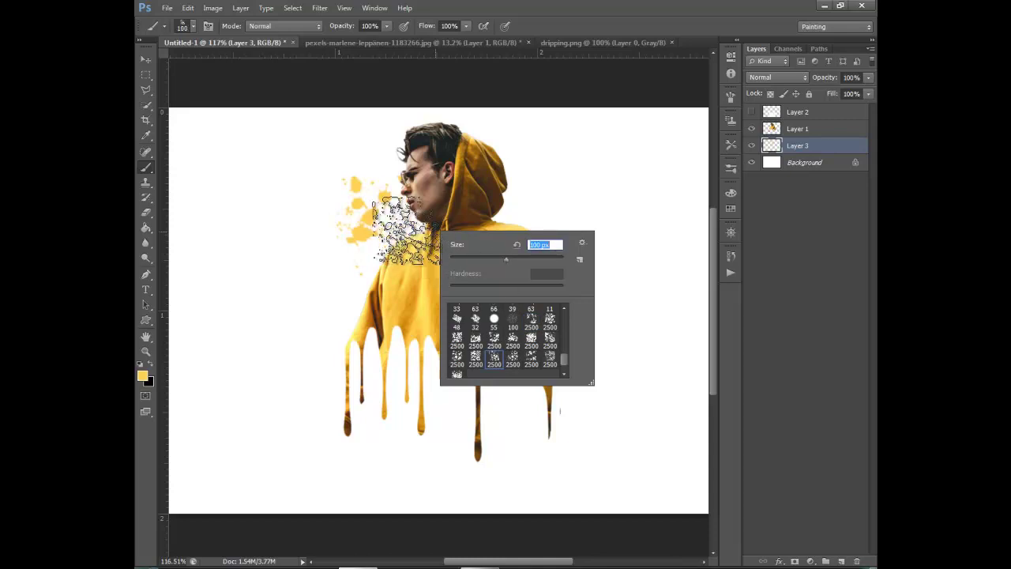
pyautogui.press('Return')
pyautogui.moveTo(407, 229); pyautogui.dragTo(488, 215)
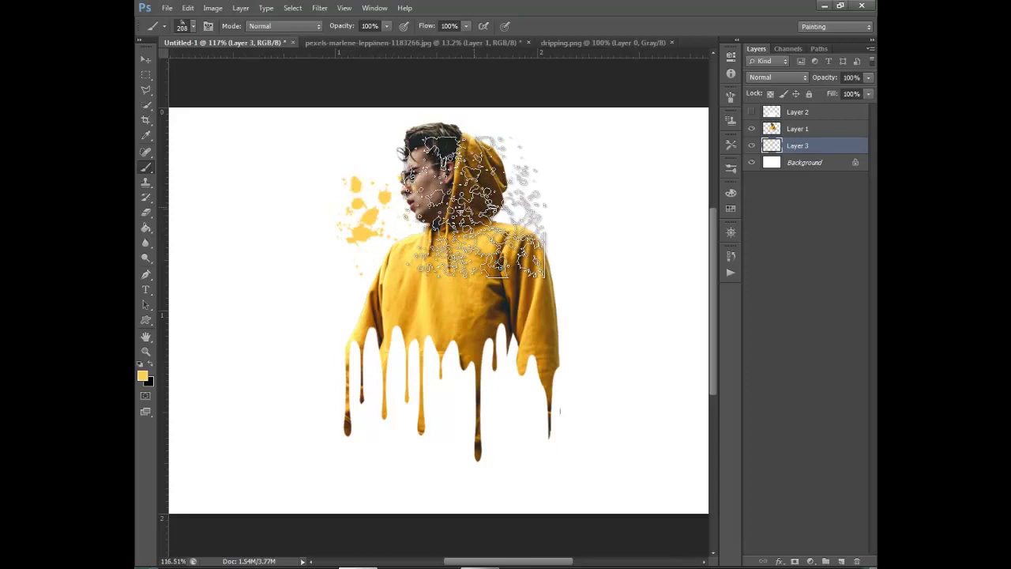
pyautogui.click(474, 205)
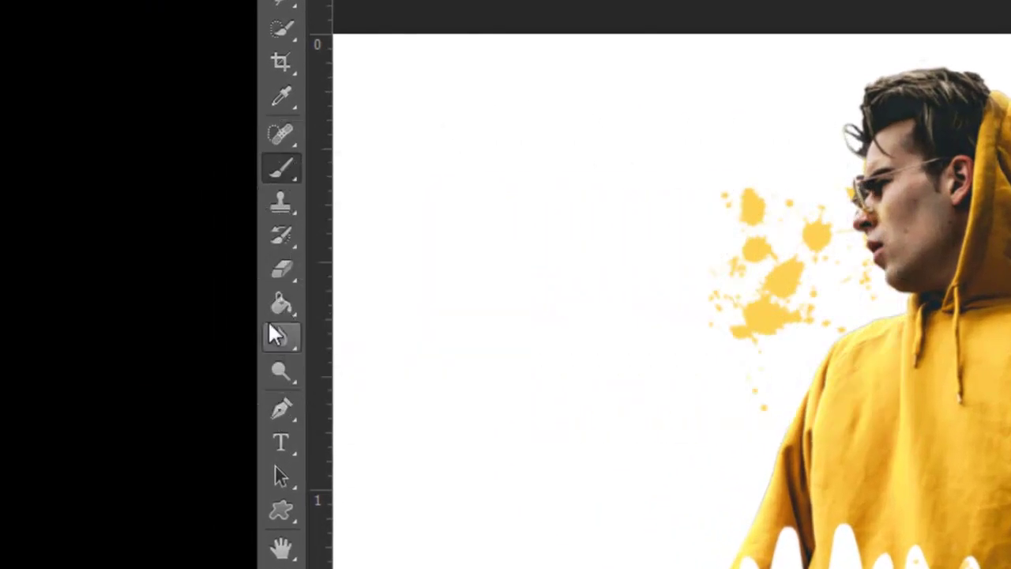
# Step: Select the Eraser at 71 px and make Layer 1 the active layer
pyautogui.click(281, 270)
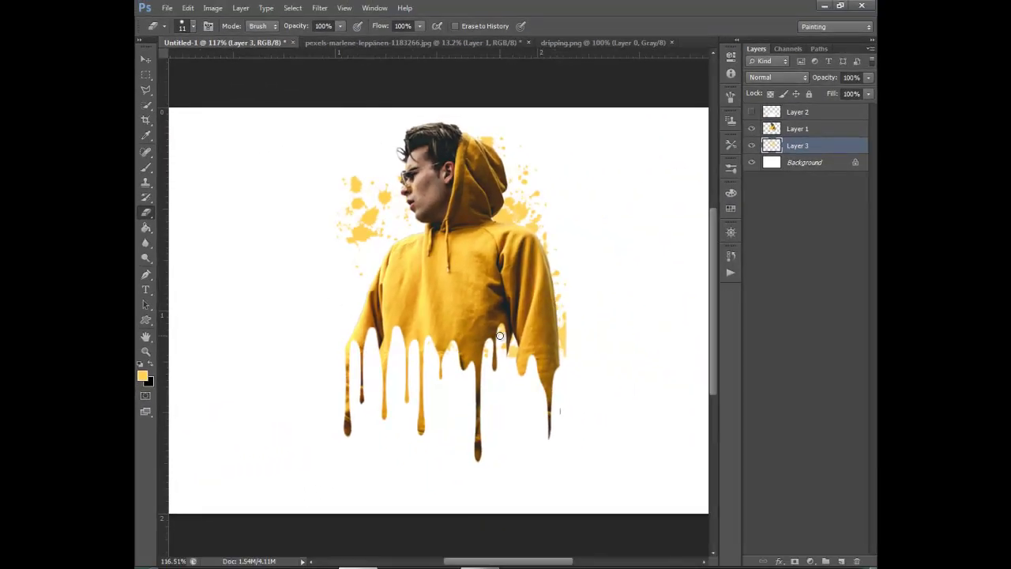
pyautogui.moveTo(499, 336); pyautogui.dragTo(520, 331)
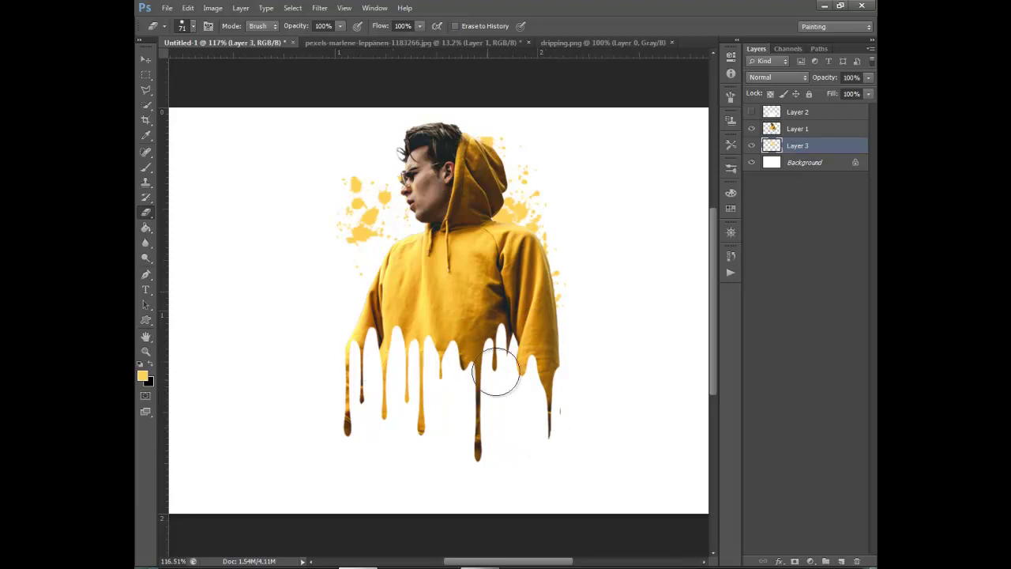
pyautogui.scroll(-3, 451, 335)
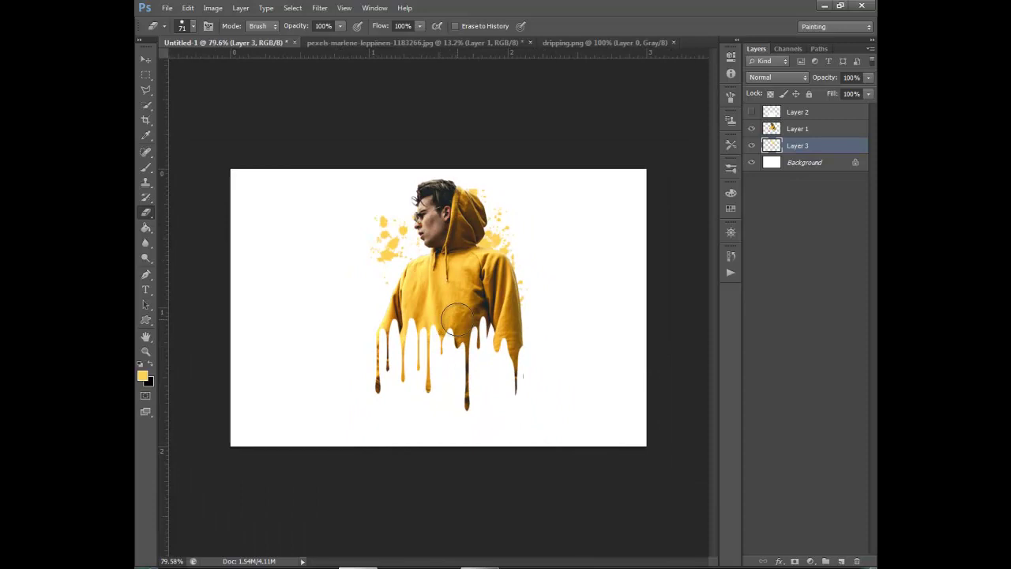
pyautogui.hotkey('alt', ']')
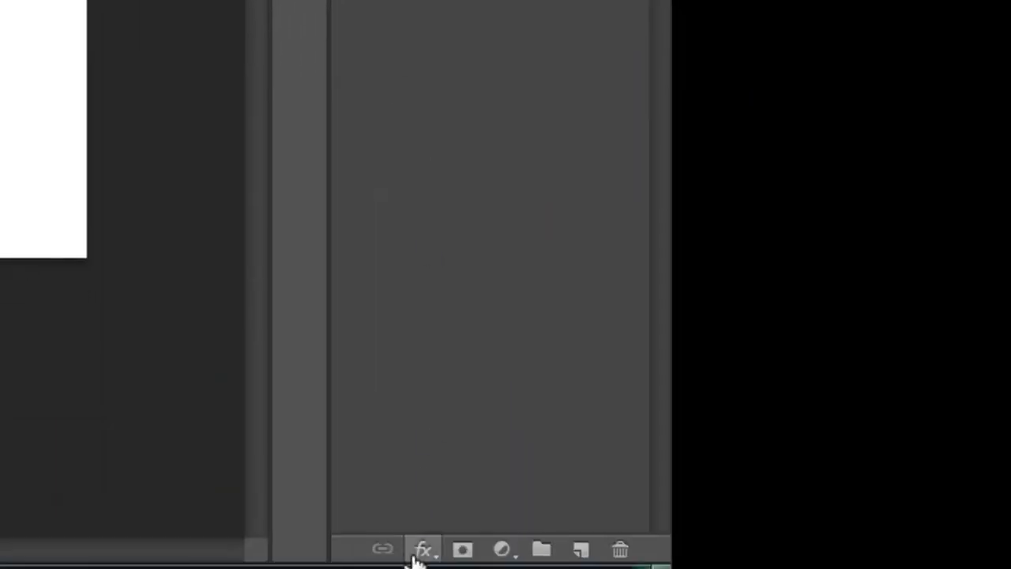
# Step: Add a Drop Shadow to Layer 1 with Linear Burn blend, 100% opacity and black colour
pyautogui.click(417, 558)
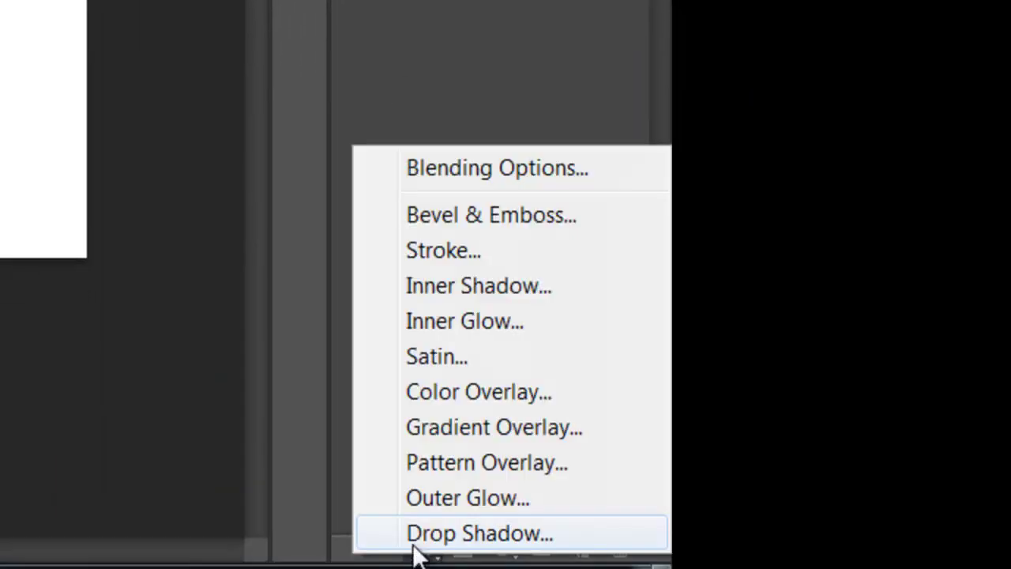
pyautogui.click(419, 531)
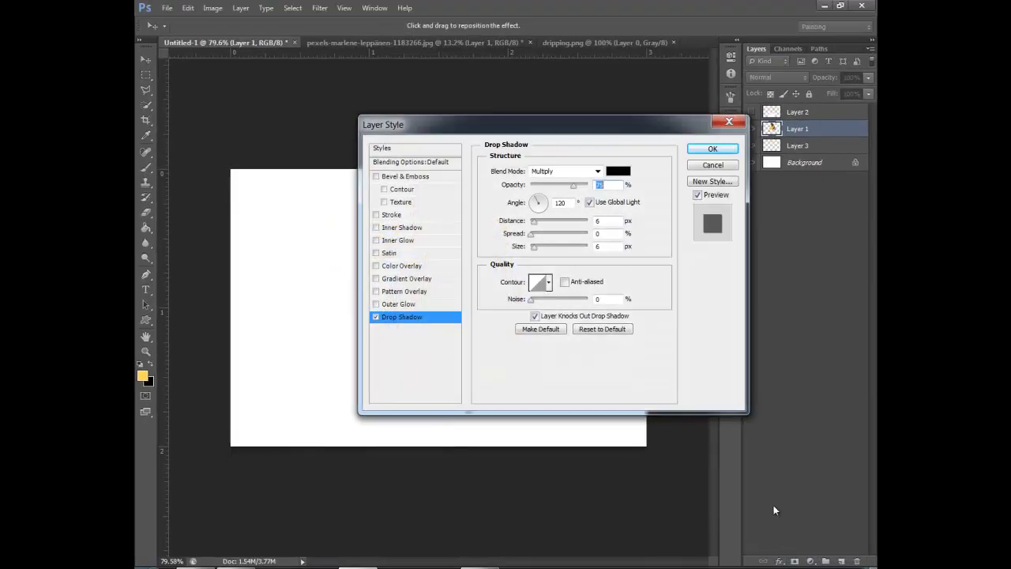
pyautogui.click(597, 172)
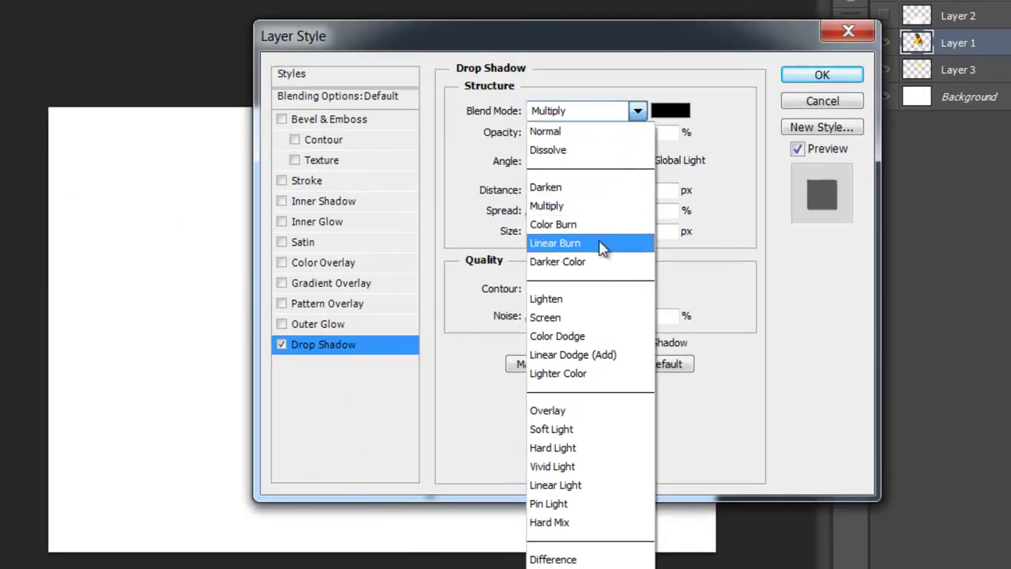
pyautogui.click(601, 249)
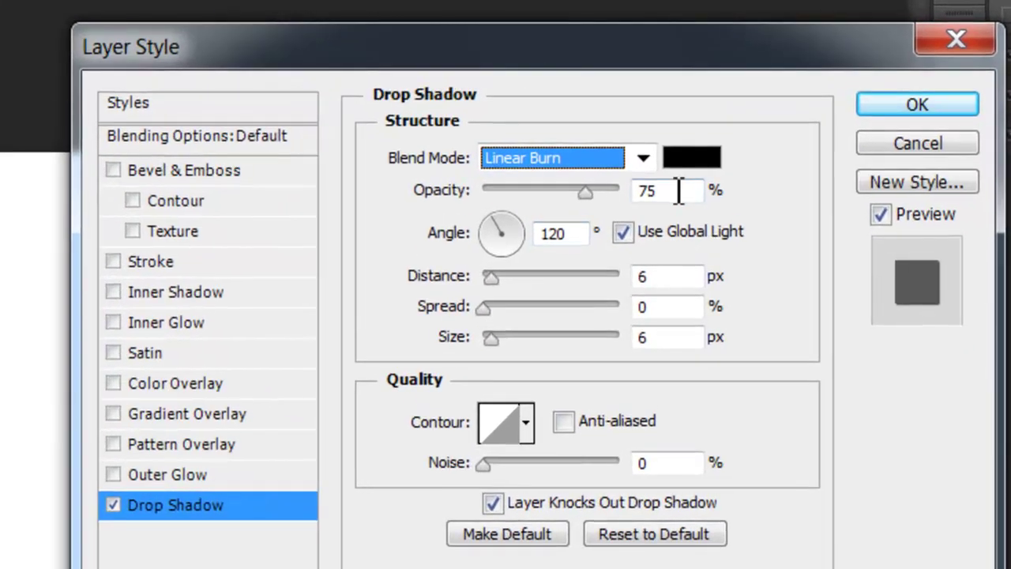
pyautogui.moveTo(582, 195); pyautogui.dragTo(626, 199)
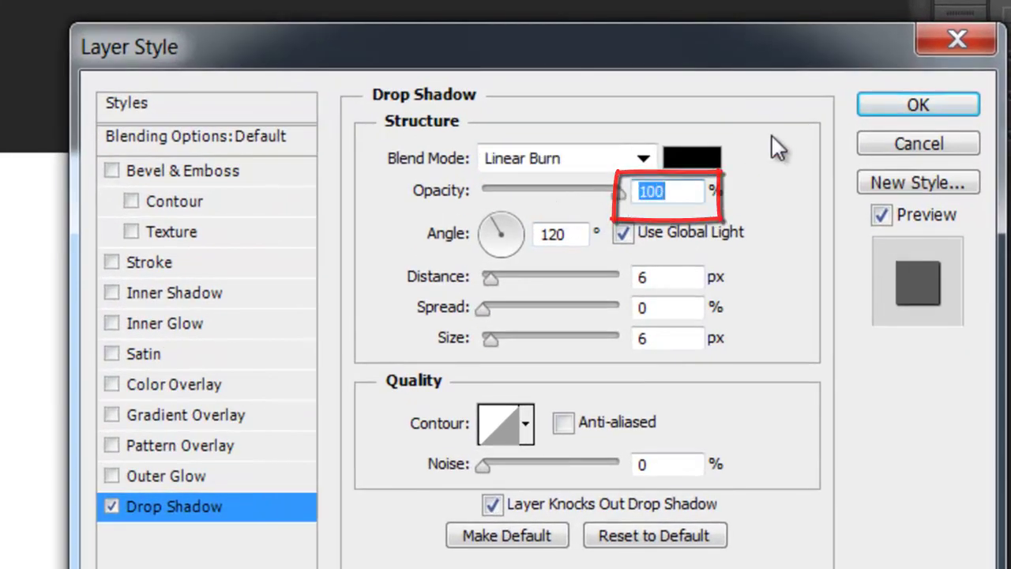
pyautogui.click(695, 158)
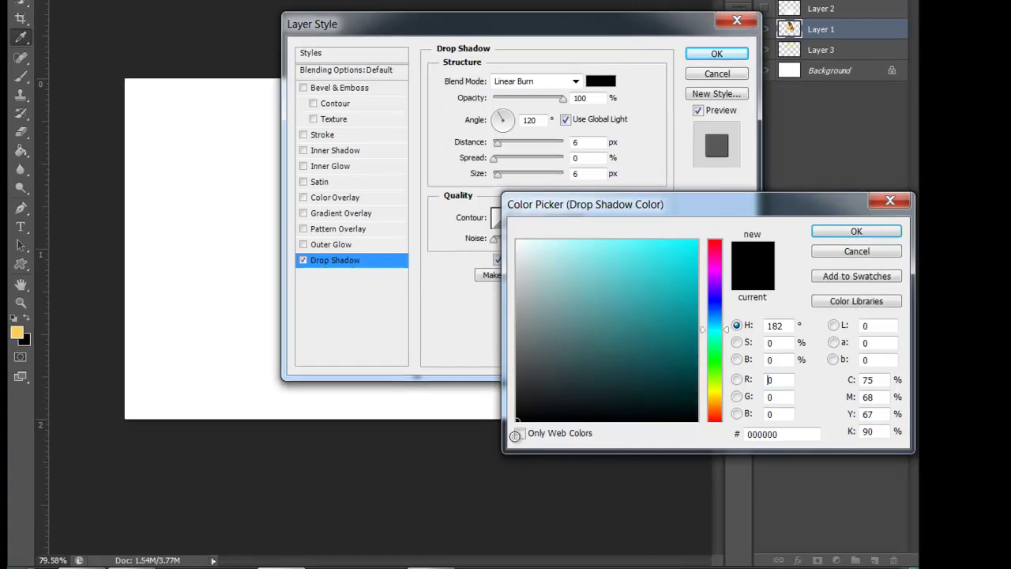
pyautogui.click(818, 231)
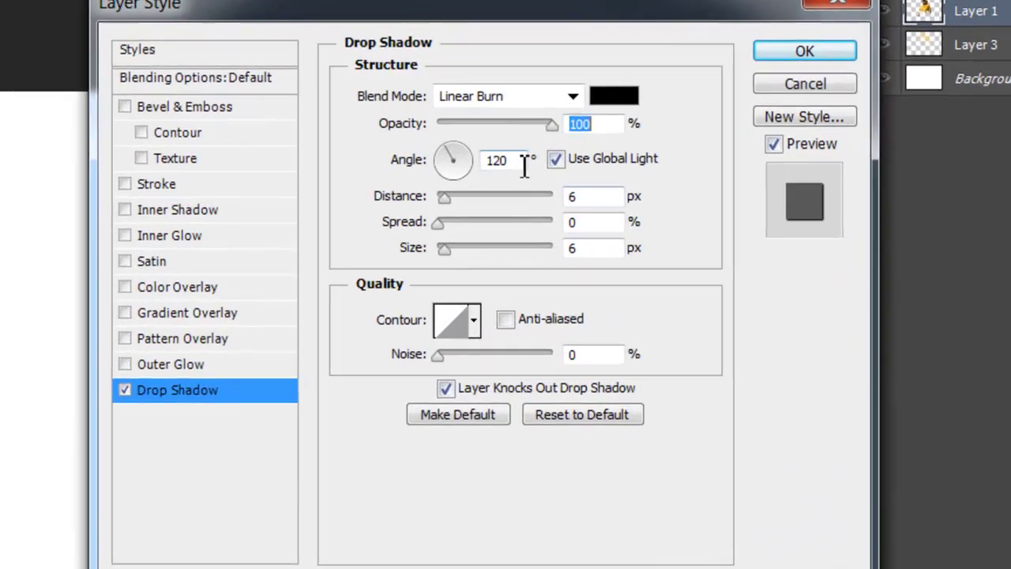
# Step: Set the shadow angle to 90°, distance 5 px and size 0 px, then apply it
pyautogui.moveTo(524, 162); pyautogui.dragTo(477, 162)
pyautogui.press('BackSpace')
pyautogui.write('9')
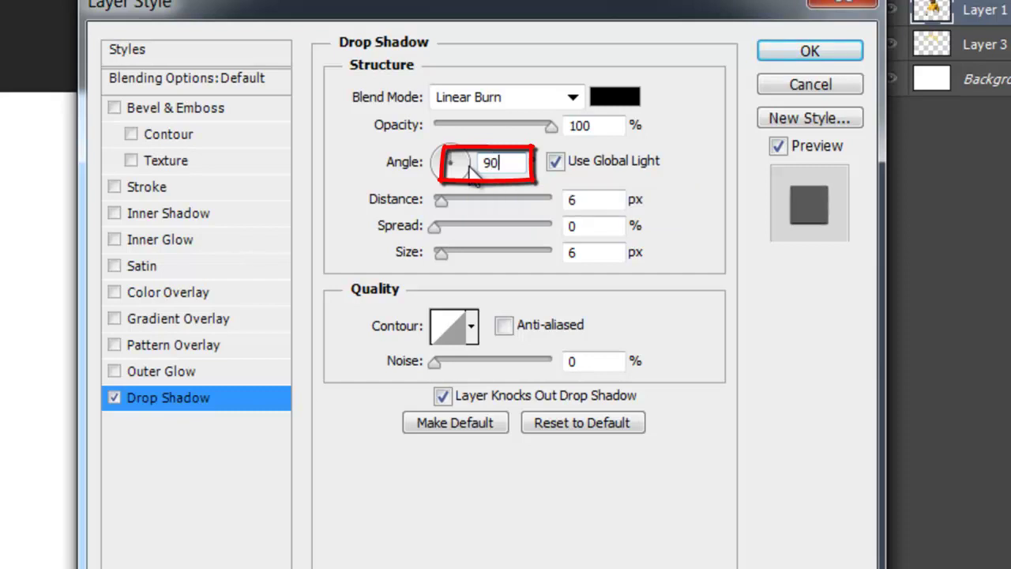
pyautogui.write('0')
pyautogui.press('Tab')
pyautogui.press('BackSpace')
pyautogui.write('5')
pyautogui.doubleClick(610, 251)
pyautogui.press('BackSpace')
pyautogui.write('0')
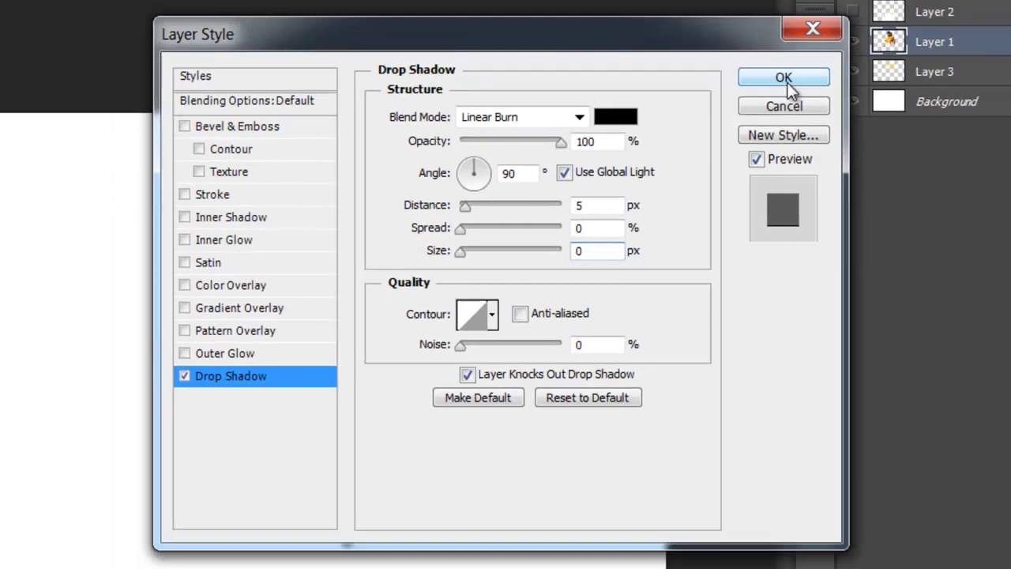
pyautogui.click(812, 54)
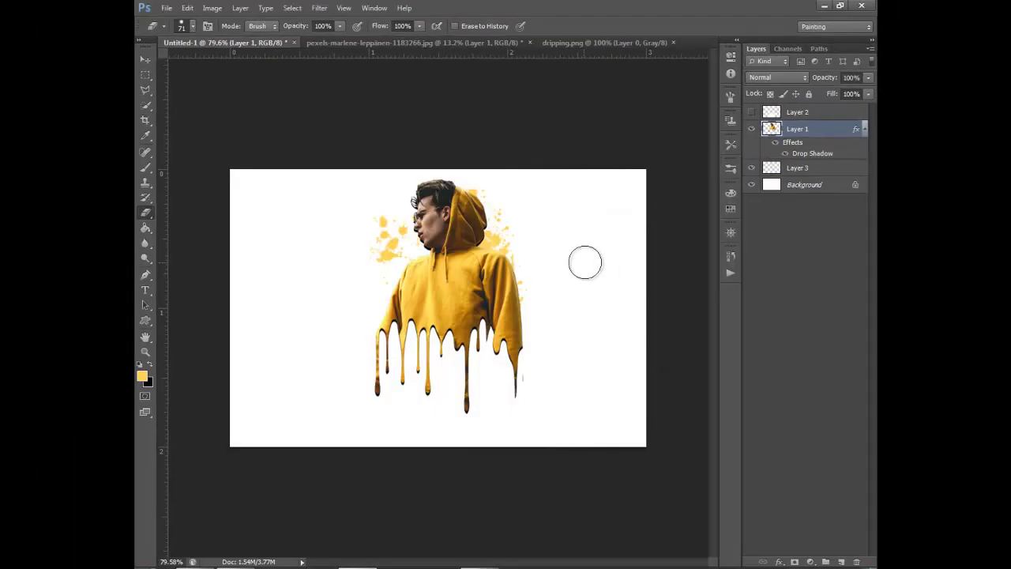
# Step: Zoom out and begin Save As with JPEG format and an empty file name
pyautogui.hotkey('ctrl', '-')
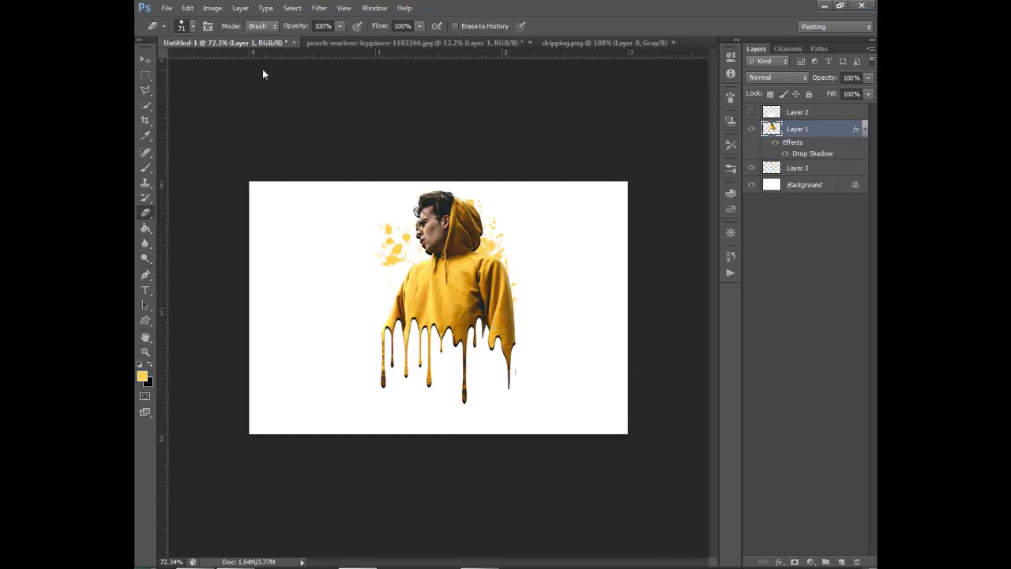
pyautogui.click(166, 8)
pyautogui.click(301, 255)
pyautogui.click(553, 359)
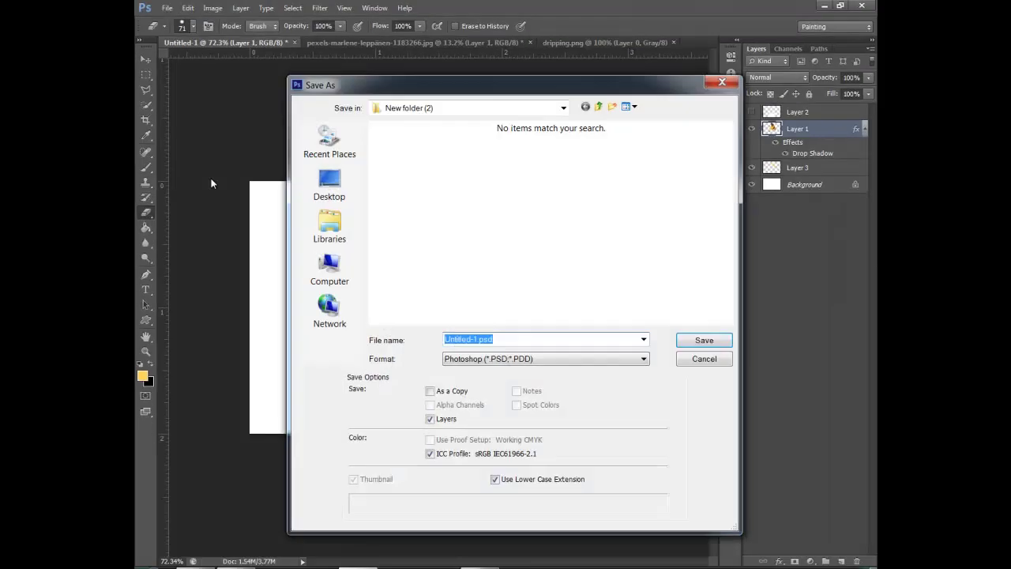
pyautogui.click(514, 436)
pyautogui.click(585, 339)
pyautogui.press('BackSpace')
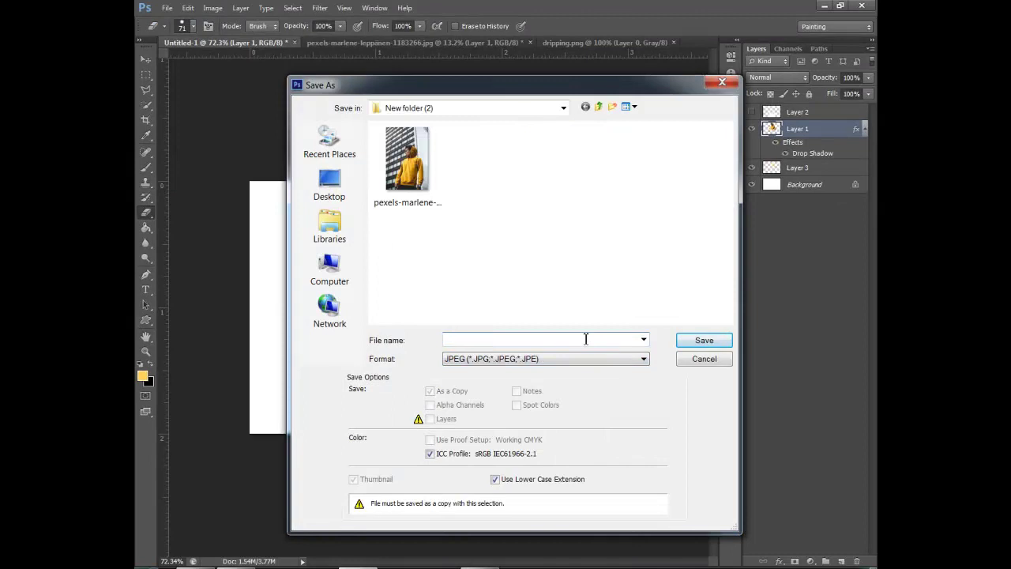